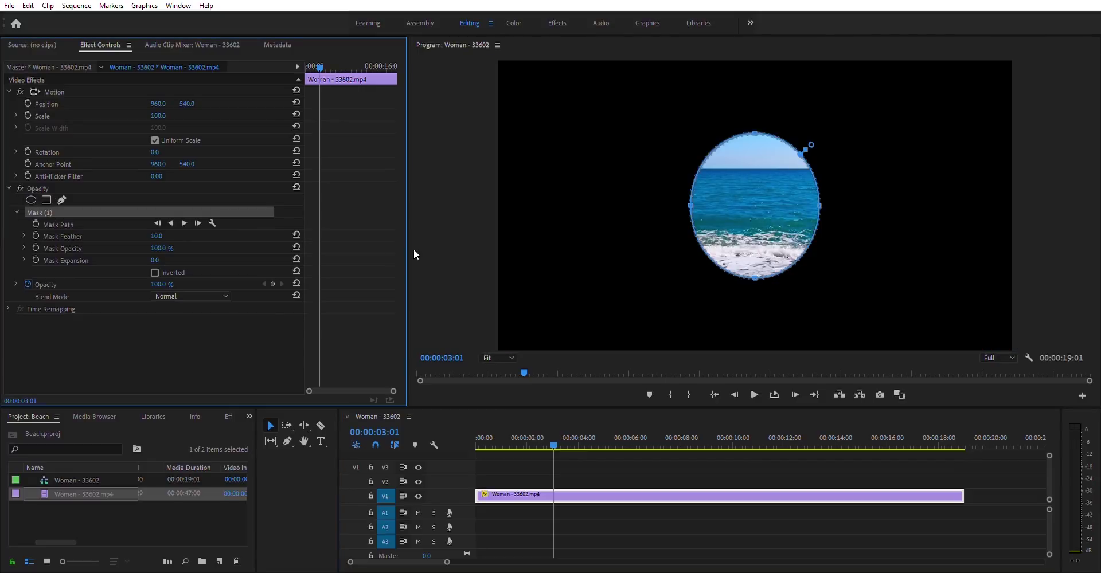
Step: Move the ellipse opacity mask onto the walking woman at 00:00:03:01 and stretch it to enclose her whole figure
{"action": "left_click_drag", "start_coordinate": [759, 198], "coordinate": [936, 173]}
{"action": "left_click_drag", "start_coordinate": [927, 256], "coordinate": [938, 354]}
{"action": "left_click_drag", "start_coordinate": [991, 236], "coordinate": [1017, 229]}
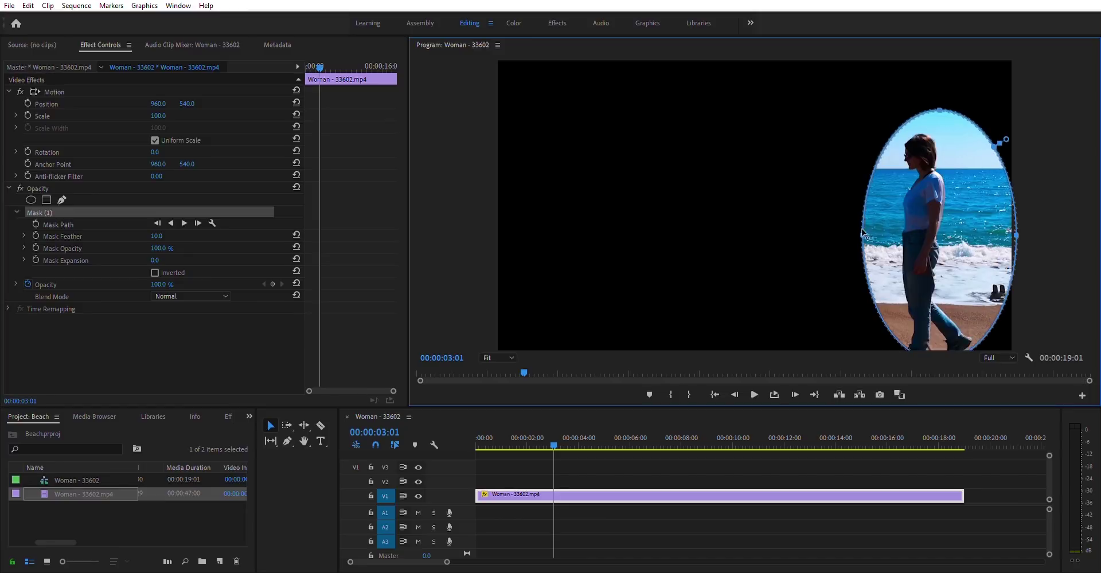
{"action": "left_click_drag", "start_coordinate": [863, 232], "coordinate": [848, 231]}
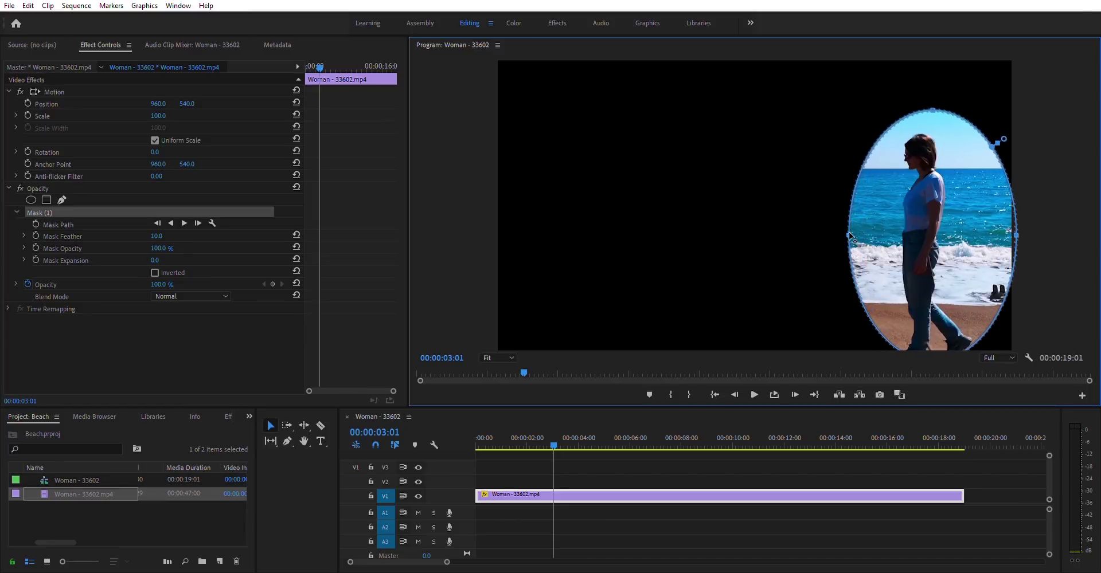
{"action": "left_click_drag", "start_coordinate": [1016, 235], "coordinate": [1021, 229]}
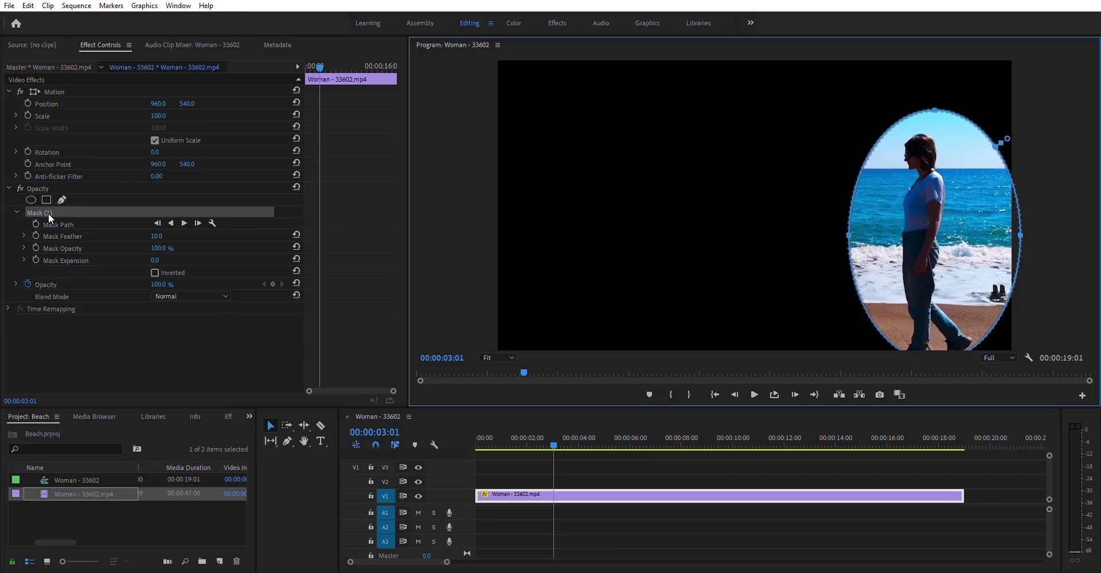
Step: Enable Mask Path keyframing at 00:00:03:01 and reposition the mask over the woman at 00:00:05:23 and further points through the clip
{"action": "left_click", "coordinate": [36, 224]}
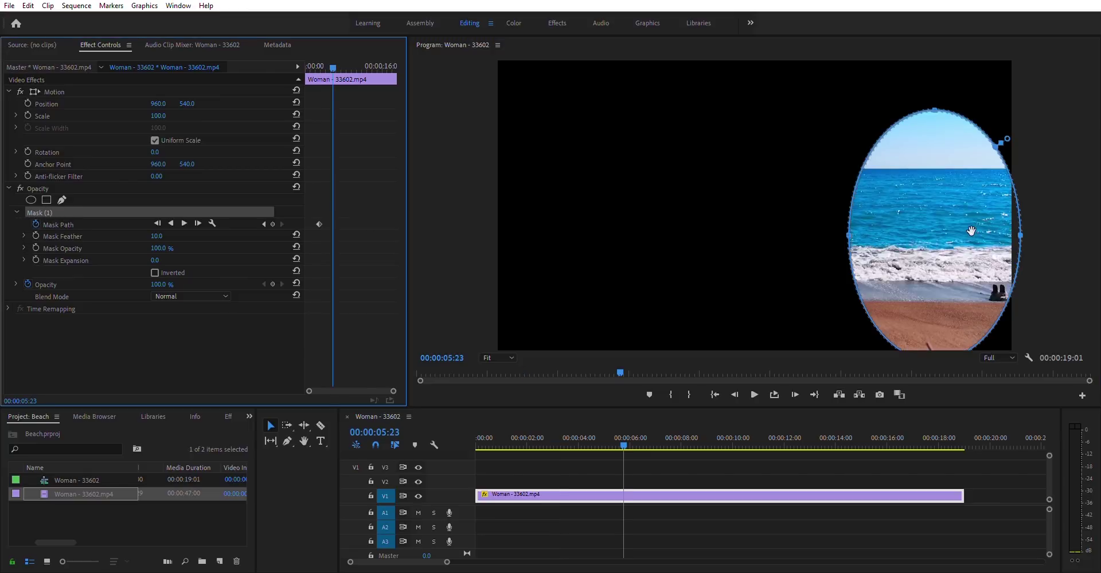
{"action": "left_click_drag", "start_coordinate": [969, 233], "coordinate": [747, 256]}
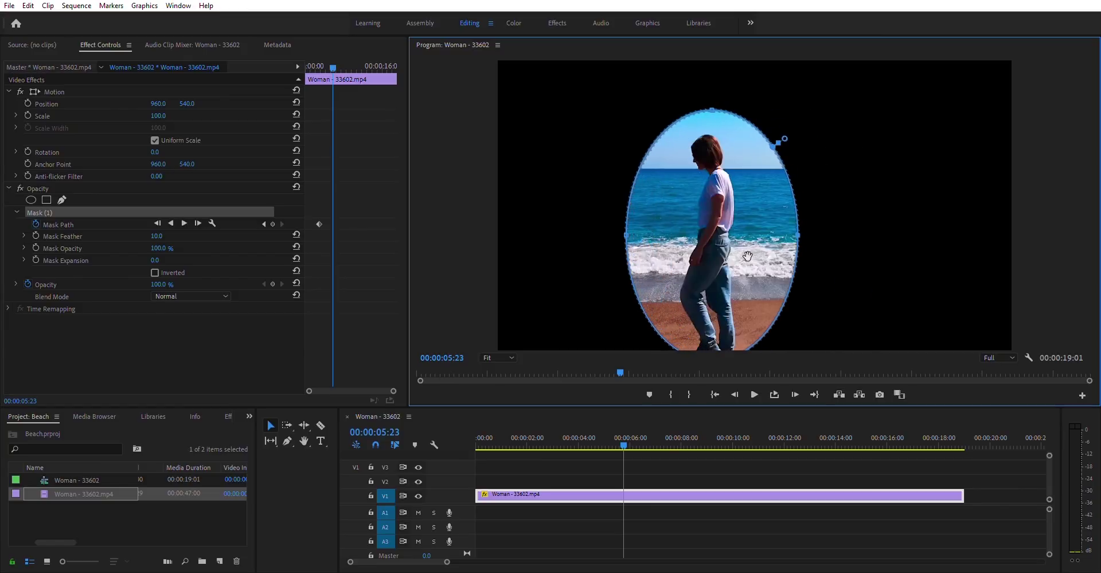
{"action": "left_click_drag", "start_coordinate": [624, 438], "coordinate": [662, 438]}
{"action": "left_click_drag", "start_coordinate": [715, 277], "coordinate": [587, 286]}
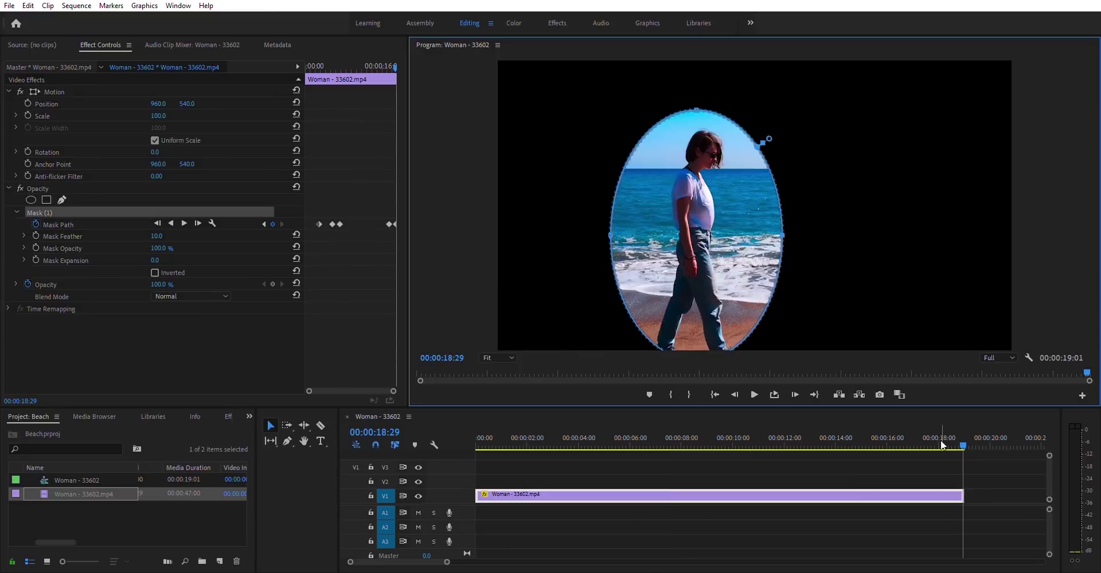
{"action": "left_click", "coordinate": [962, 431]}
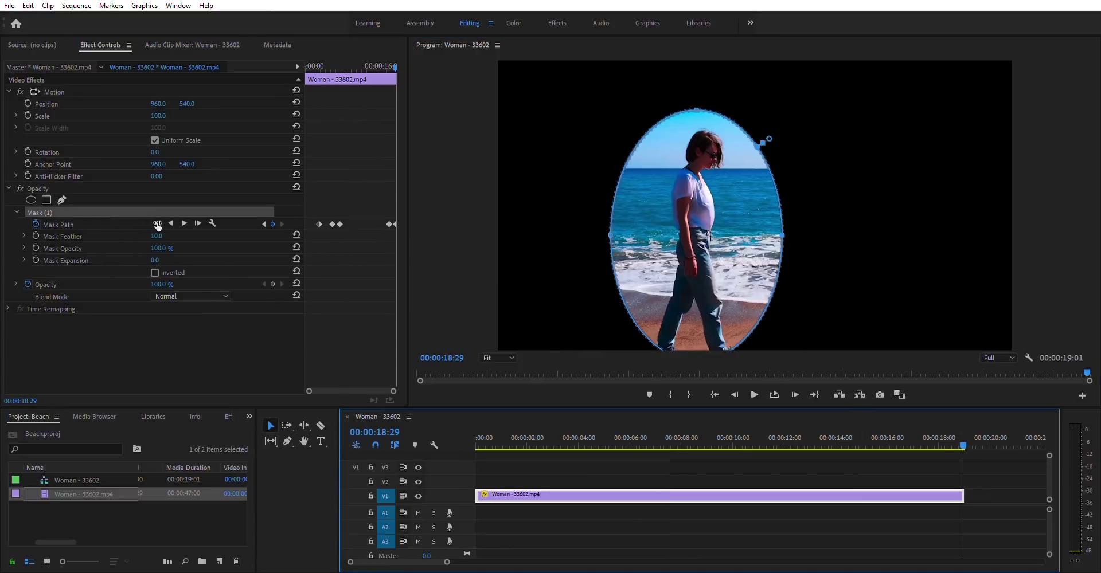
Step: Set the woman mask's feather to 213 and expansion to 112, and invert the mask
{"action": "left_click_drag", "start_coordinate": [157, 236], "coordinate": [275, 236]}
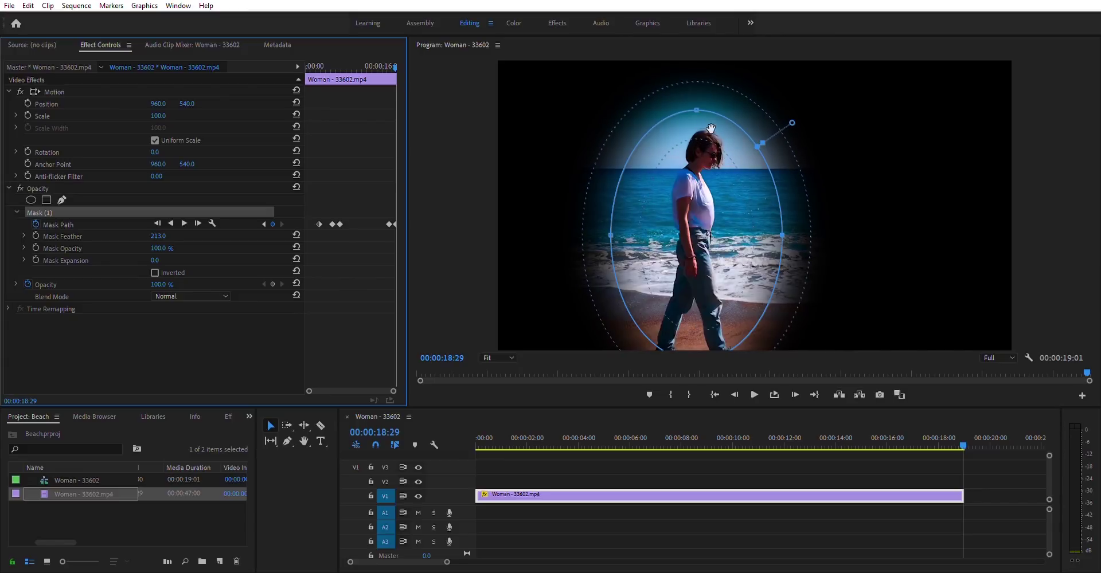
{"action": "left_click_drag", "start_coordinate": [156, 259], "coordinate": [220, 259]}
{"action": "left_click", "coordinate": [154, 273]}
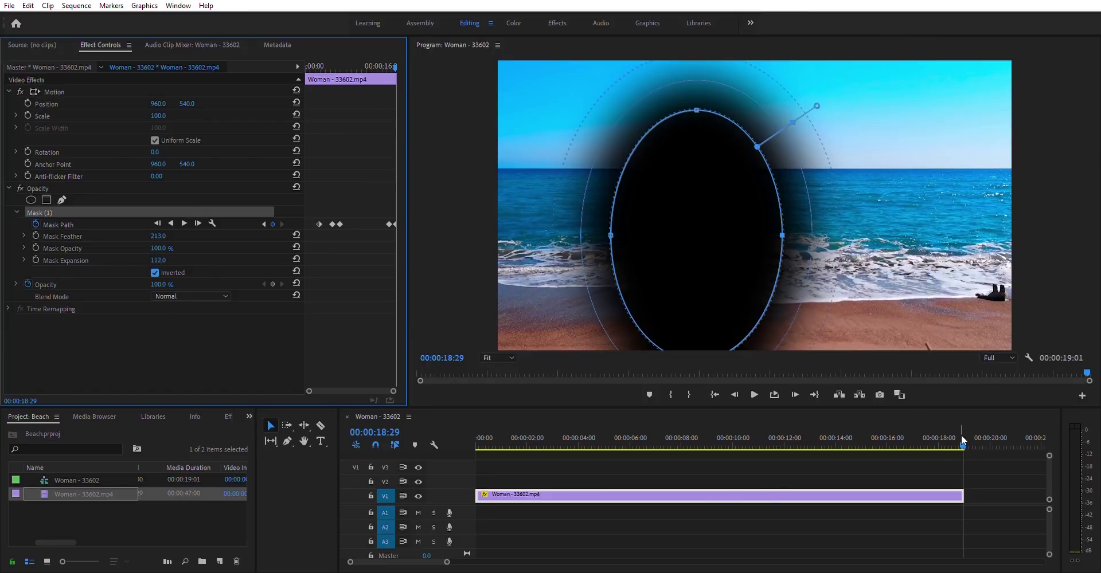
Step: Duplicate the masked beach clip onto track V2 and delete Mask (1) from the V1 copy
{"action": "left_click_drag", "start_coordinate": [962, 440], "coordinate": [510, 477]}
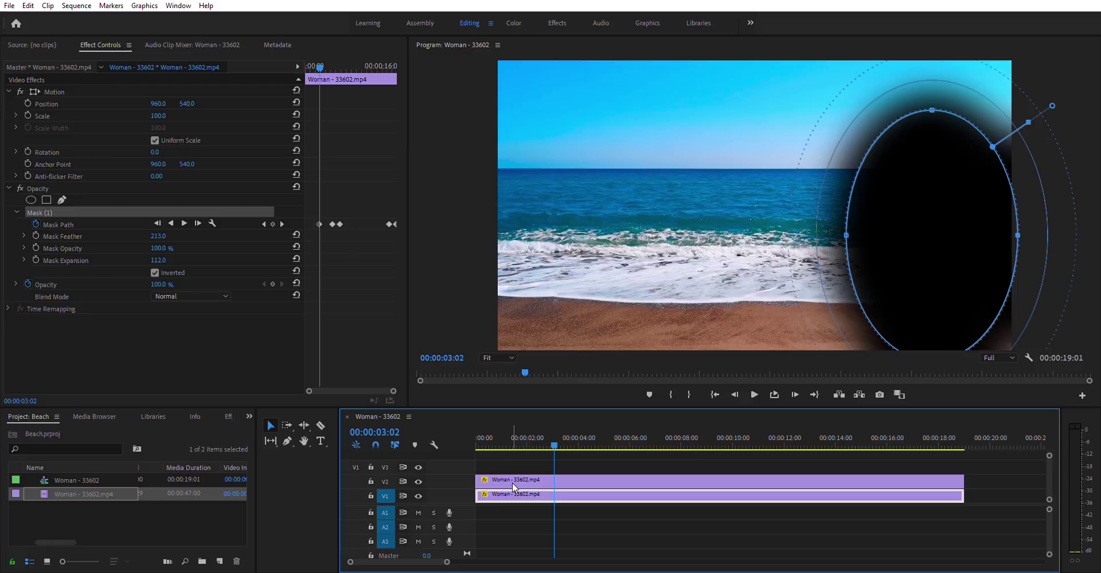
{"action": "left_click", "coordinate": [514, 486]}
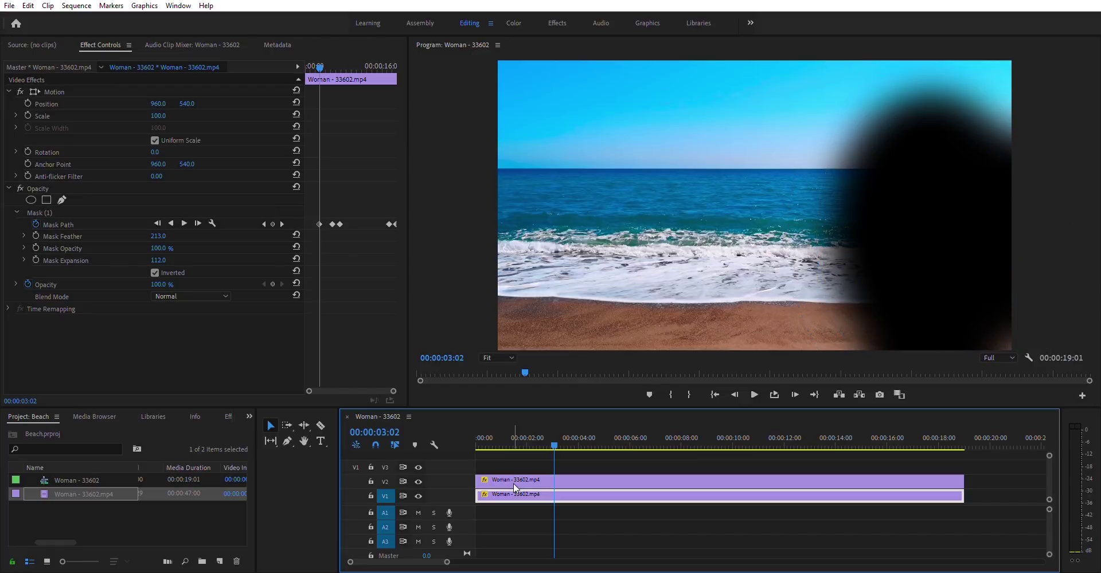
{"action": "left_click", "coordinate": [39, 204]}
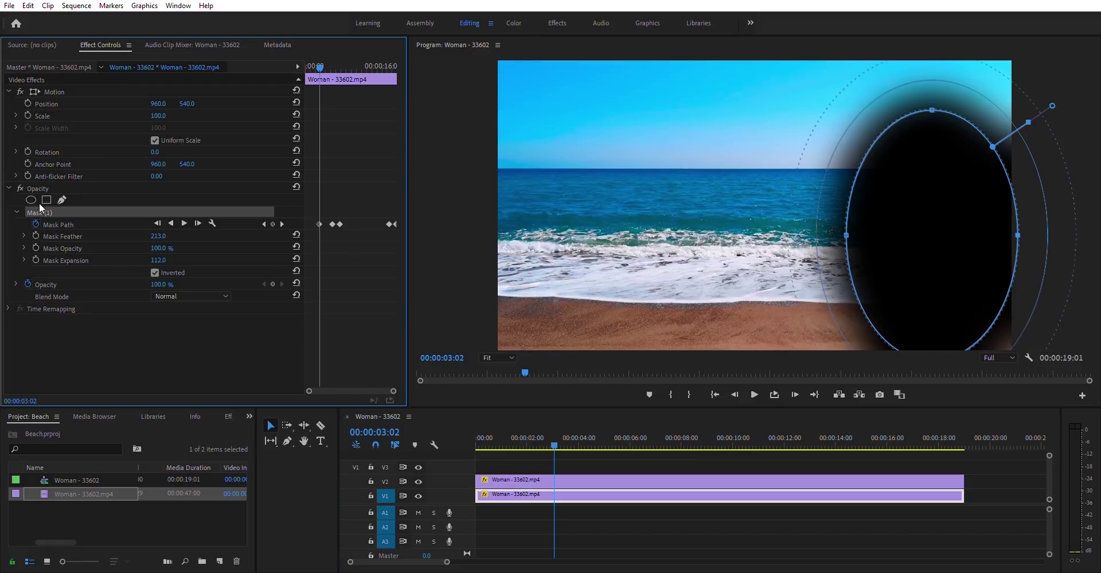
{"action": "key", "text": "Delete"}
Step: Toggle track V1's visibility to compare the masked clip with and without the footage beneath it
{"action": "left_click", "coordinate": [418, 472]}
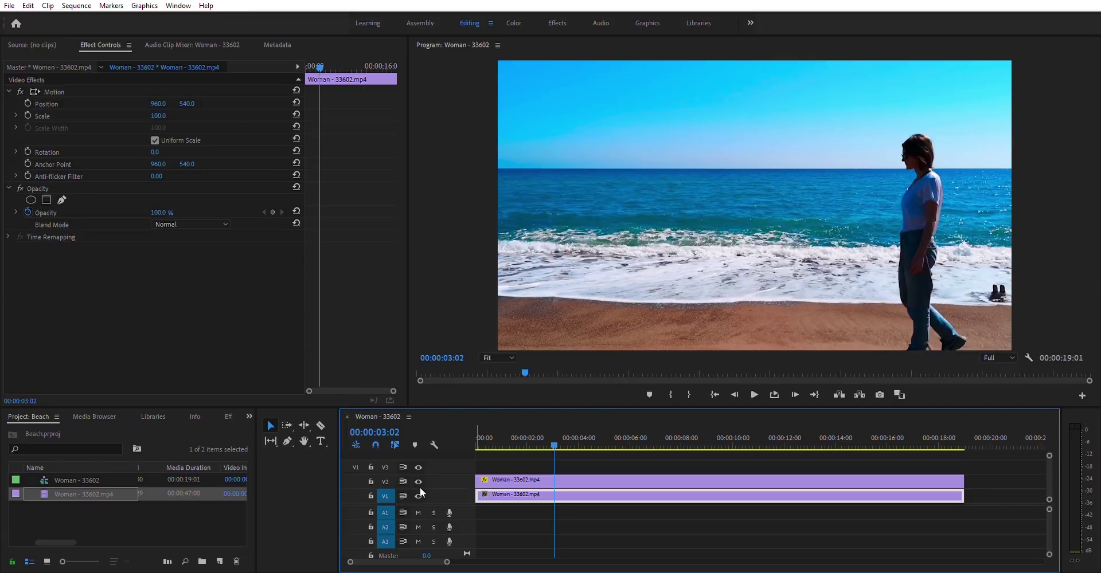
{"action": "left_click", "coordinate": [419, 490]}
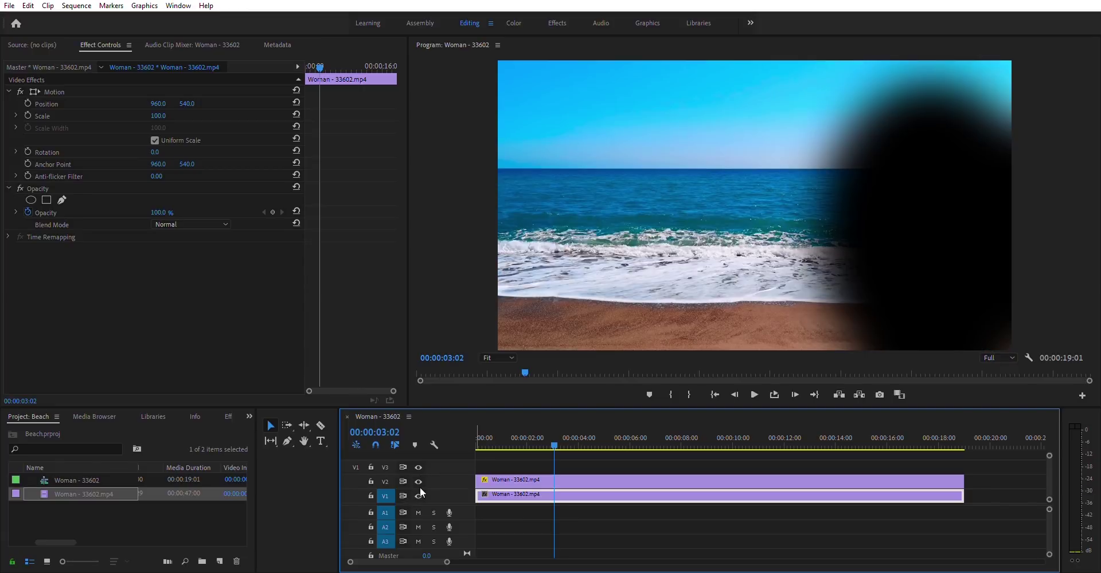
{"action": "left_click", "coordinate": [420, 488]}
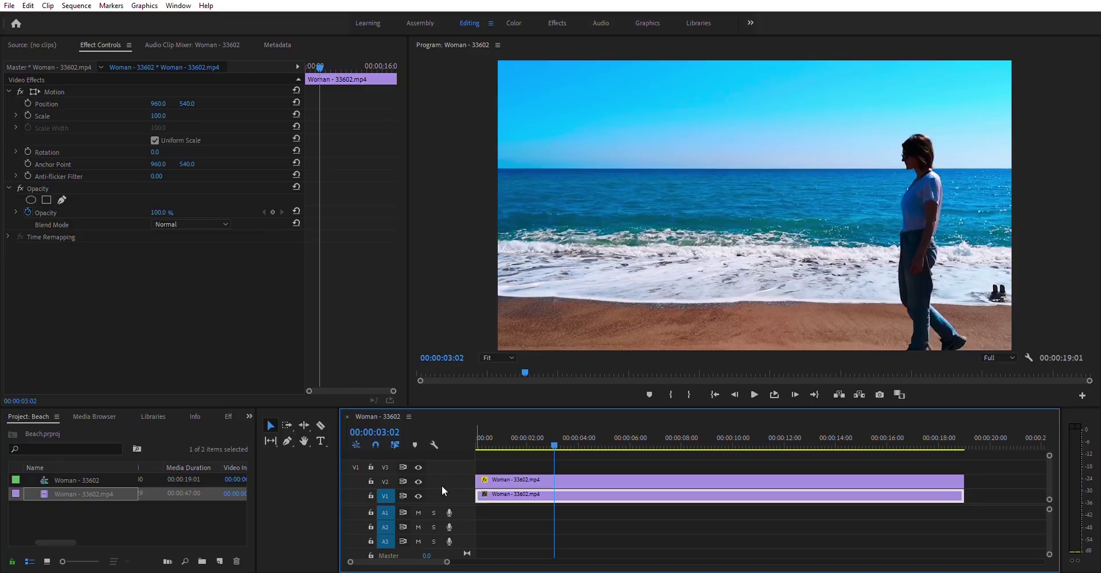
Step: Slip the V1 clip to footage without the woman, and cut off a short piece at its start and end
{"action": "key", "text": "y"}
{"action": "left_click_drag", "start_coordinate": [497, 493], "coordinate": [556, 494]}
{"action": "key", "text": "c"}
{"action": "left_click", "coordinate": [495, 493]}
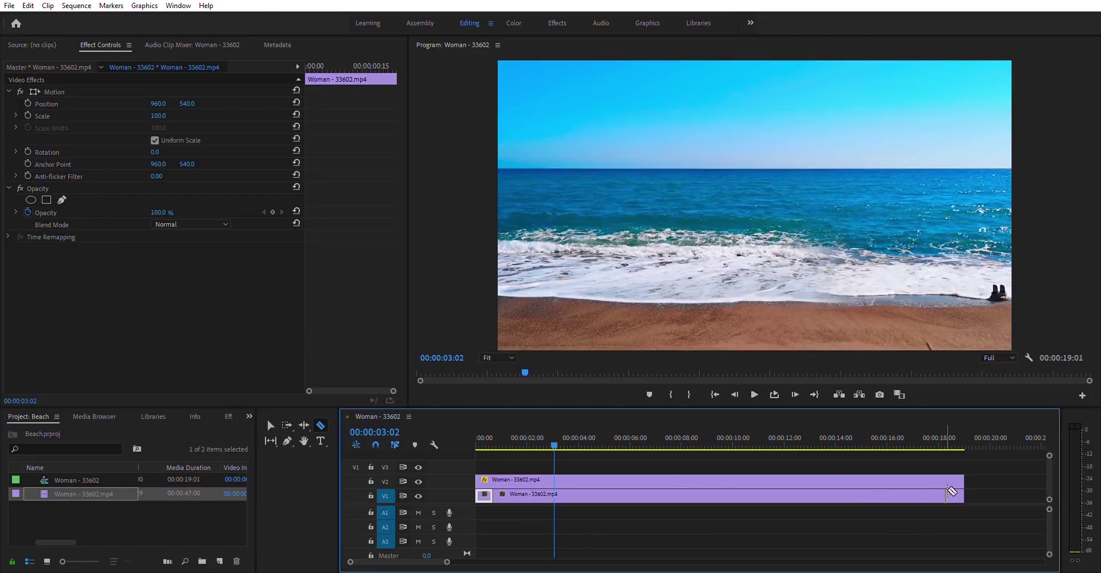
{"action": "left_click", "coordinate": [947, 493]}
{"action": "left_click", "coordinate": [273, 422]}
{"action": "left_click", "coordinate": [484, 492]}
{"action": "key", "text": "Delete"}
{"action": "left_click", "coordinate": [954, 492]}
{"action": "key", "text": "Delete"}
Step: Slip the trimmed V1 clip so that empty beach footage fills the masked hole at 00:00:03:02, and scrub through the result
{"action": "left_click", "coordinate": [680, 493]}
{"action": "key", "text": "b"}
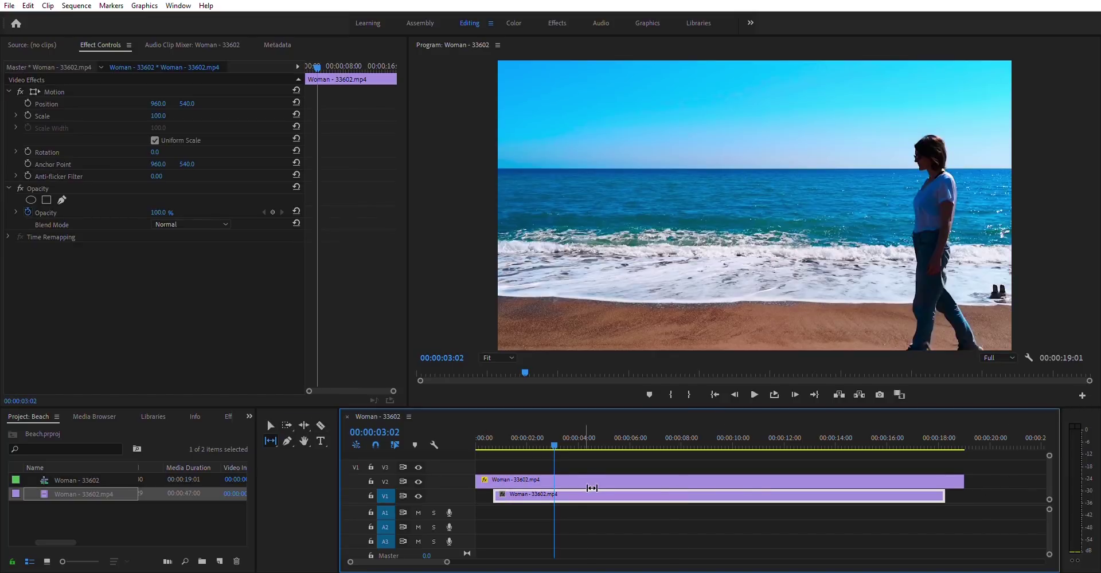
{"action": "left_click_drag", "start_coordinate": [592, 488], "coordinate": [657, 489]}
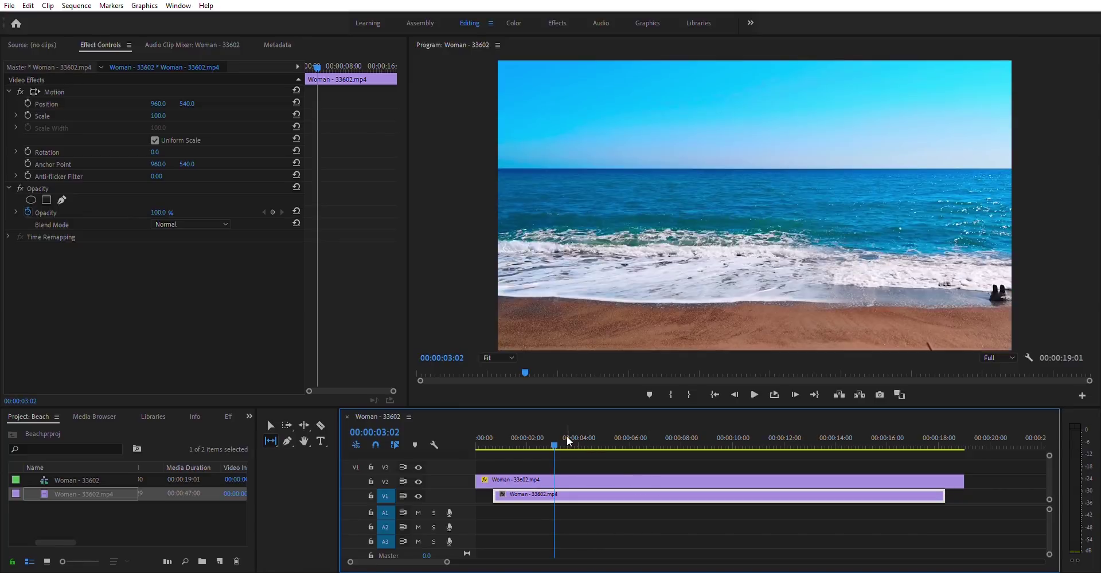
{"action": "left_click_drag", "start_coordinate": [554, 439], "coordinate": [644, 494]}
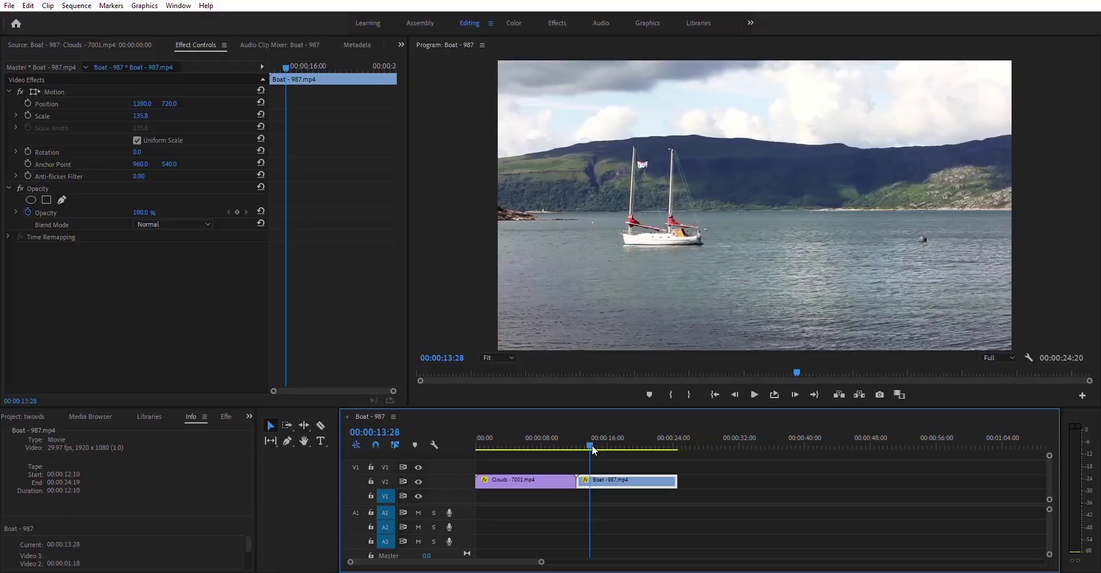
Step: Move the Boat - 987.mp4 clip to the start of track V3, directly above the Clouds - 7001.mp4 clip
{"action": "mouse_move", "coordinate": [589, 446]}
{"action": "left_mouse_down"}
{"action": "mouse_move", "coordinate": [571, 453]}
{"action": "mouse_move", "coordinate": [590, 453]}
{"action": "left_mouse_up"}
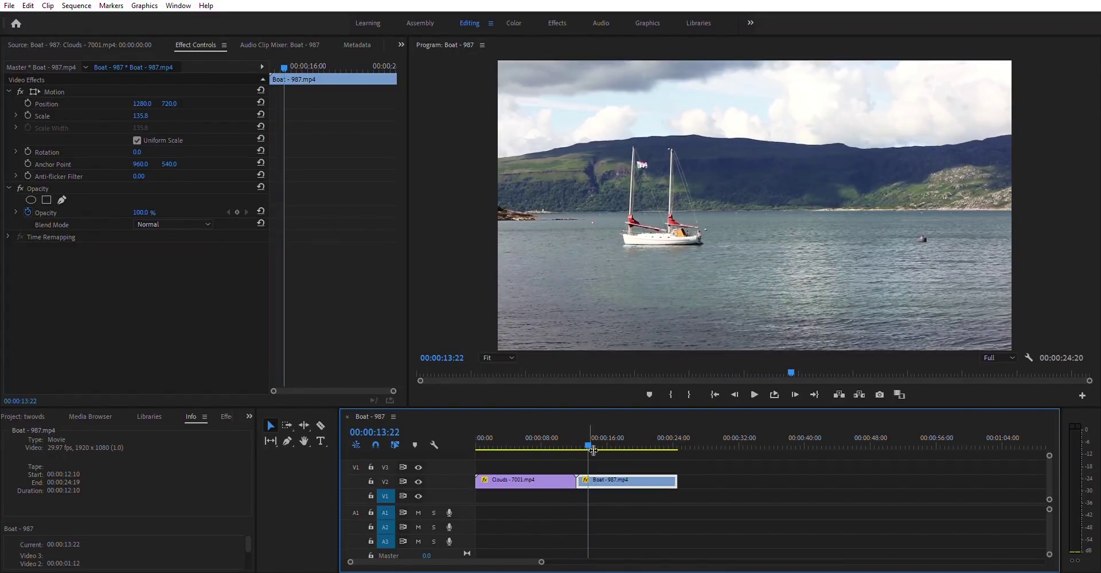
{"action": "left_click_drag", "start_coordinate": [597, 480], "coordinate": [498, 464]}
{"action": "left_click", "coordinate": [477, 445]}
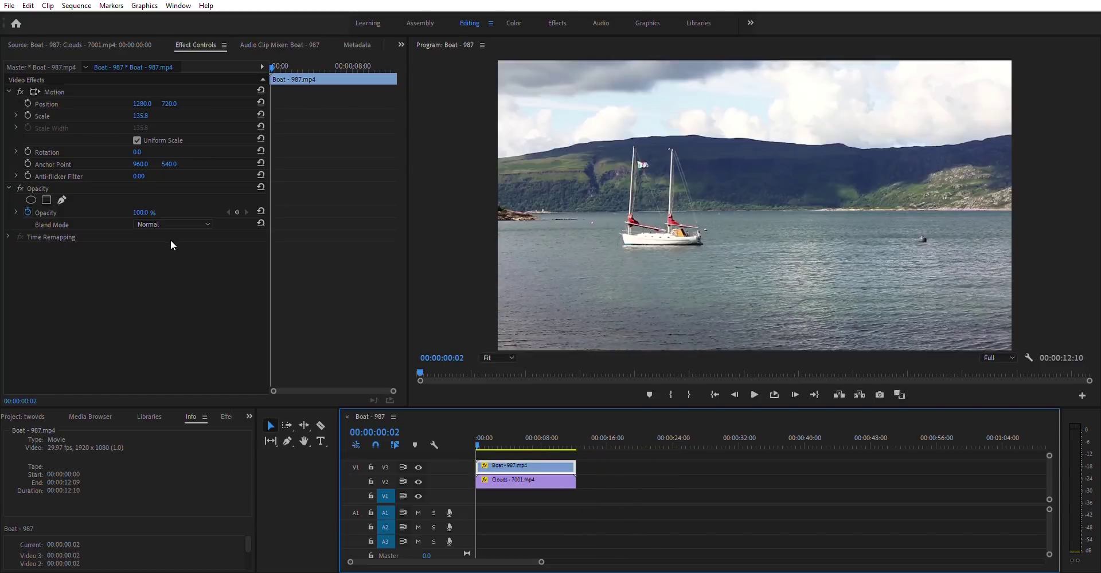
Step: Start a Pen opacity mask on the boat clip, enable Mask Path keyframing, and trace the ridge line from the frame's left edge
{"action": "left_click", "coordinate": [60, 199]}
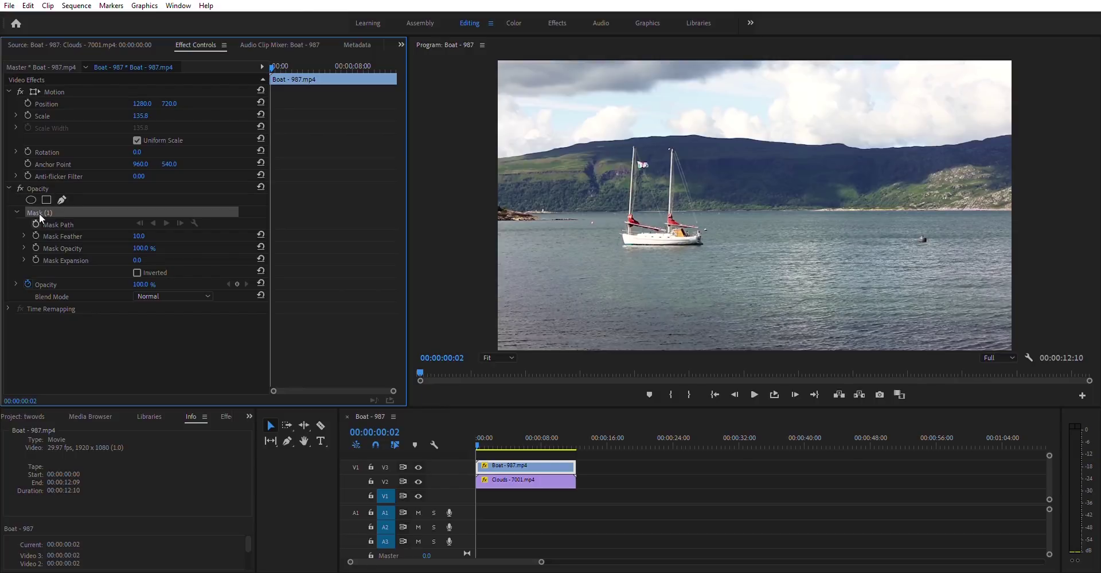
{"action": "left_click_drag", "start_coordinate": [1088, 155], "coordinate": [1088, 150]}
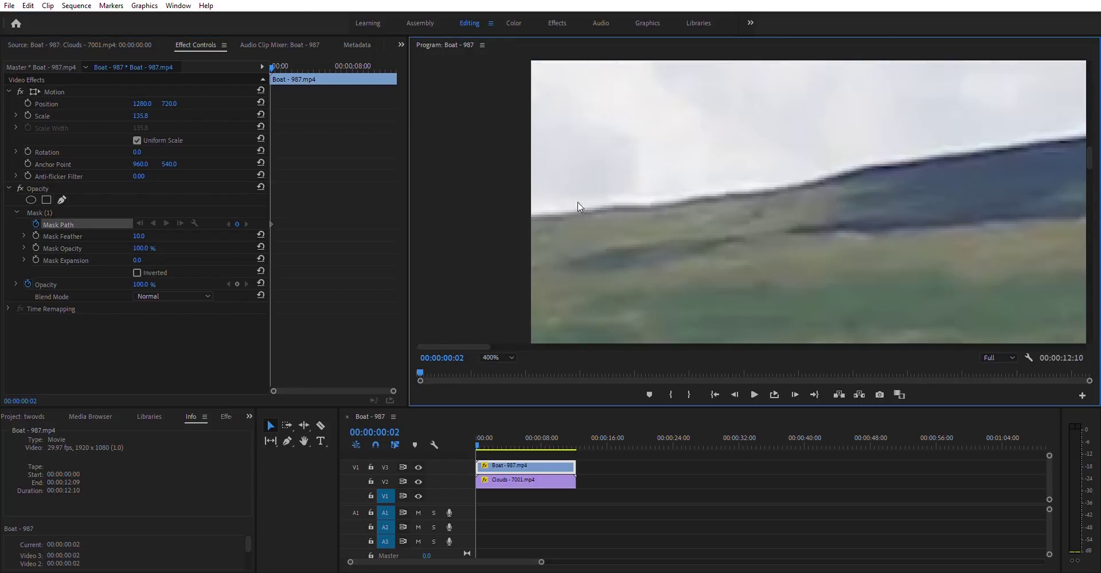
{"action": "left_click", "coordinate": [532, 215]}
{"action": "left_click", "coordinate": [614, 204]}
{"action": "left_click", "coordinate": [656, 204]}
{"action": "left_click", "coordinate": [729, 194]}
{"action": "left_click", "coordinate": [860, 166]}
Step: Continue tracing the pen mask along the rest of the hill ridge to the frame's right edge
{"action": "left_click_drag", "start_coordinate": [452, 347], "coordinate": [1049, 347]}
{"action": "left_click", "coordinate": [595, 248]}
{"action": "left_click", "coordinate": [639, 248]}
{"action": "left_click", "coordinate": [680, 248]}
{"action": "left_click", "coordinate": [502, 203]}
{"action": "left_click", "coordinate": [743, 239]}
{"action": "left_click", "coordinate": [818, 248]}
{"action": "left_click", "coordinate": [862, 249]}
{"action": "left_click", "coordinate": [975, 284]}
{"action": "left_click", "coordinate": [762, 216]}
{"action": "left_click", "coordinate": [964, 152]}
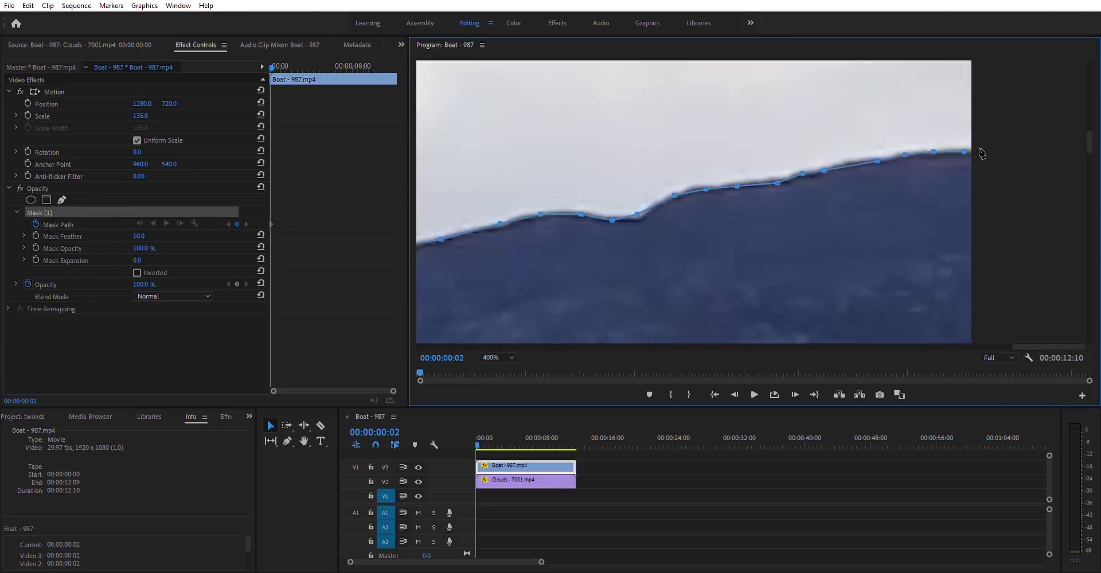
{"action": "left_click", "coordinate": [980, 151]}
Step: Close the pen mask around the sky through the frame's upper corners and invert it so the clouds clip replaces the sky
{"action": "left_click", "coordinate": [498, 357]}
{"action": "left_click", "coordinate": [492, 370]}
{"action": "left_click", "coordinate": [1012, 62]}
{"action": "left_click", "coordinate": [498, 62]}
{"action": "left_click", "coordinate": [497, 159]}
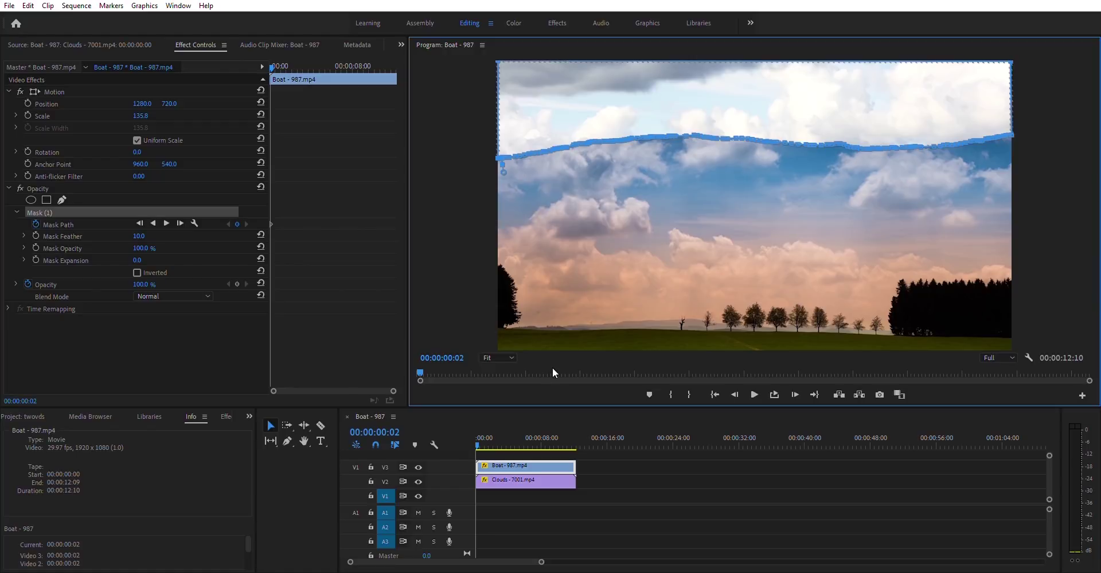
{"action": "left_click", "coordinate": [137, 271]}
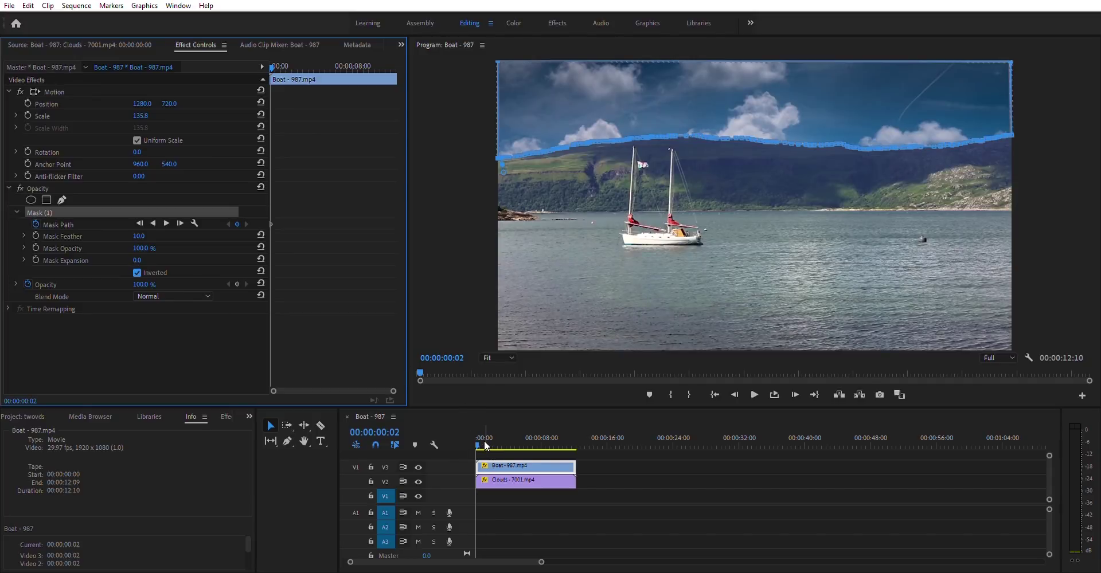
Step: Scrub and play the boat sequence to preview the replaced sky
{"action": "key", "text": "ctrl+shift+z"}
{"action": "left_click_drag", "start_coordinate": [485, 437], "coordinate": [531, 438]}
{"action": "key", "text": "space"}
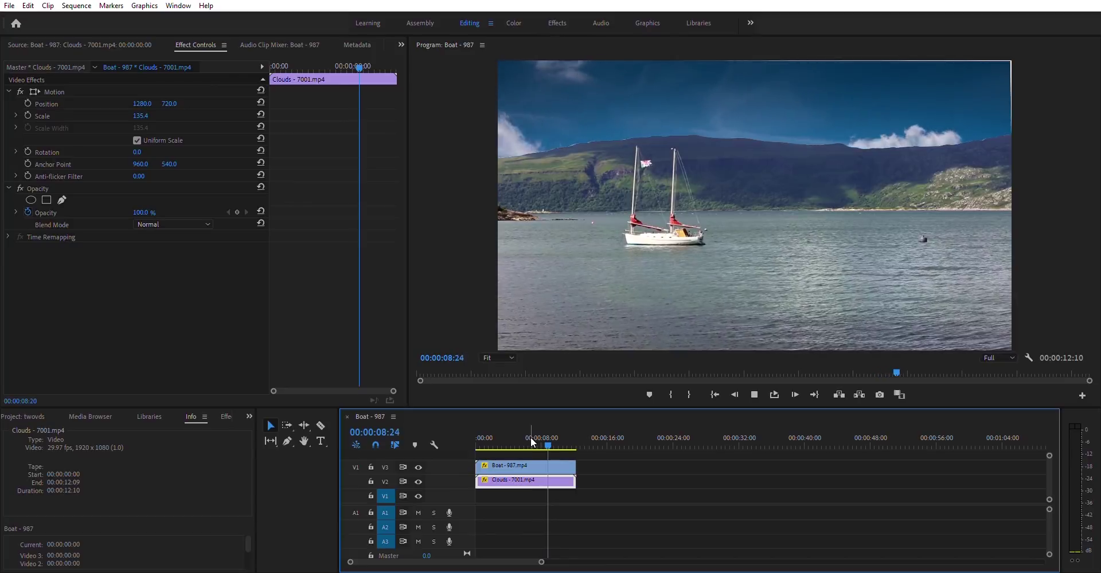
{"action": "key", "text": "space"}
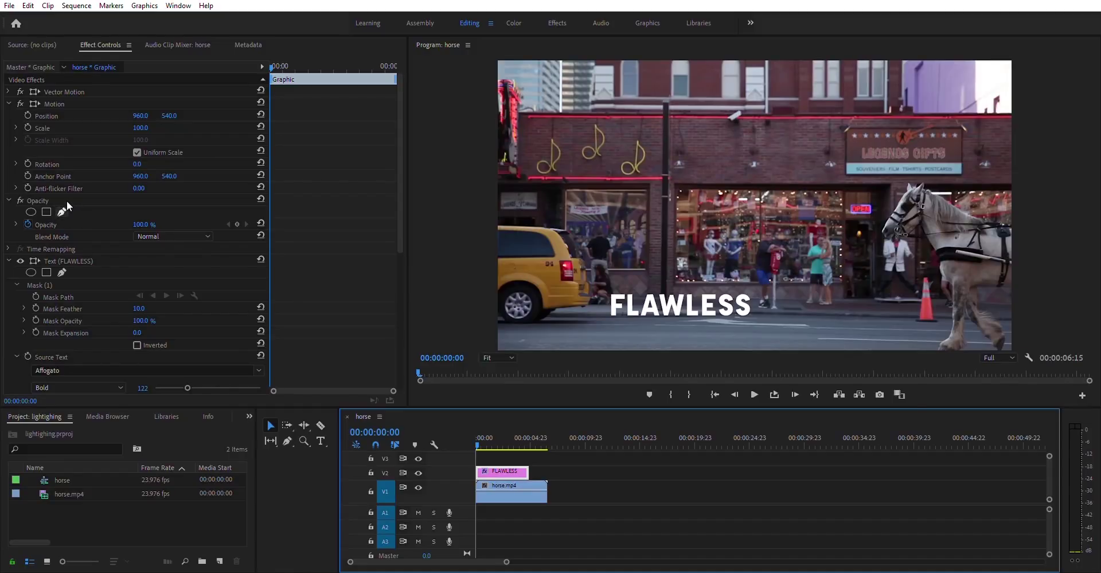
Step: Draw a closed four-sided Pen opacity mask around the FLAWLESS text on the graphic clip
{"action": "left_click", "coordinate": [63, 211]}
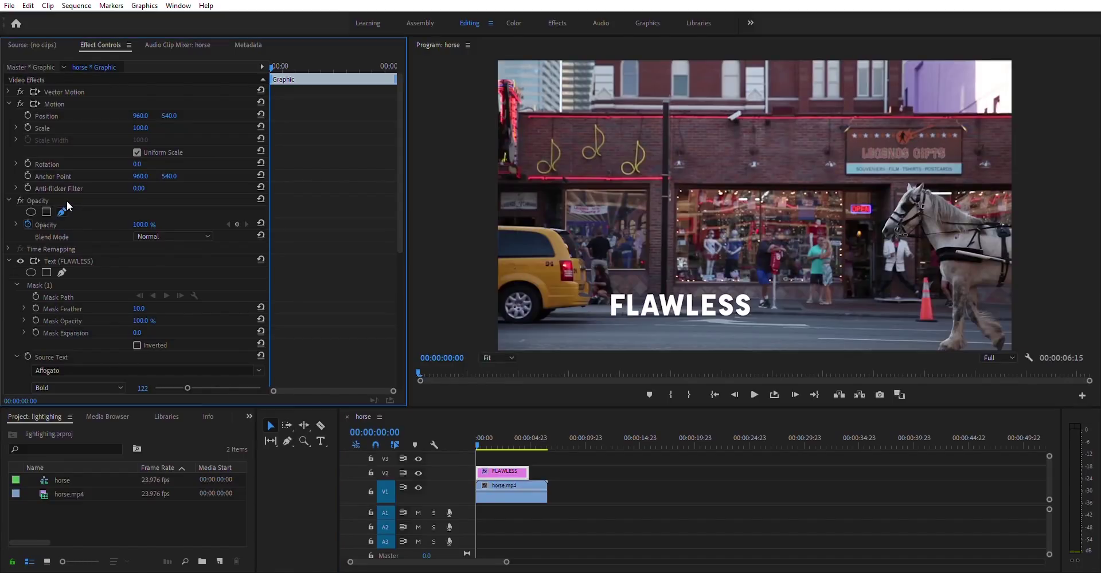
{"action": "left_click", "coordinate": [597, 278]}
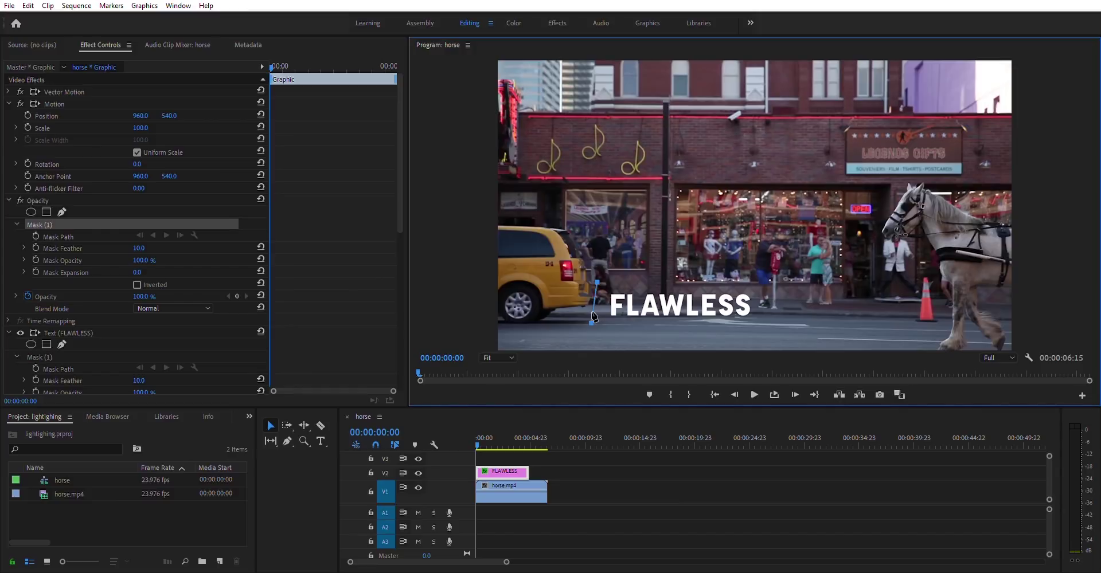
{"action": "left_click", "coordinate": [765, 324]}
{"action": "left_click", "coordinate": [767, 282]}
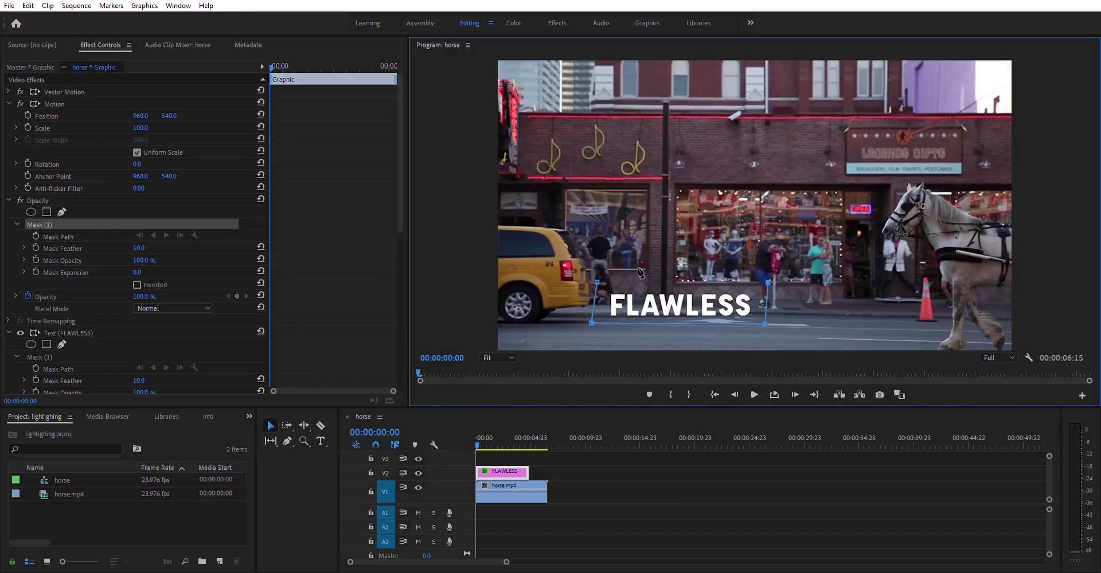
{"action": "left_click", "coordinate": [598, 279]}
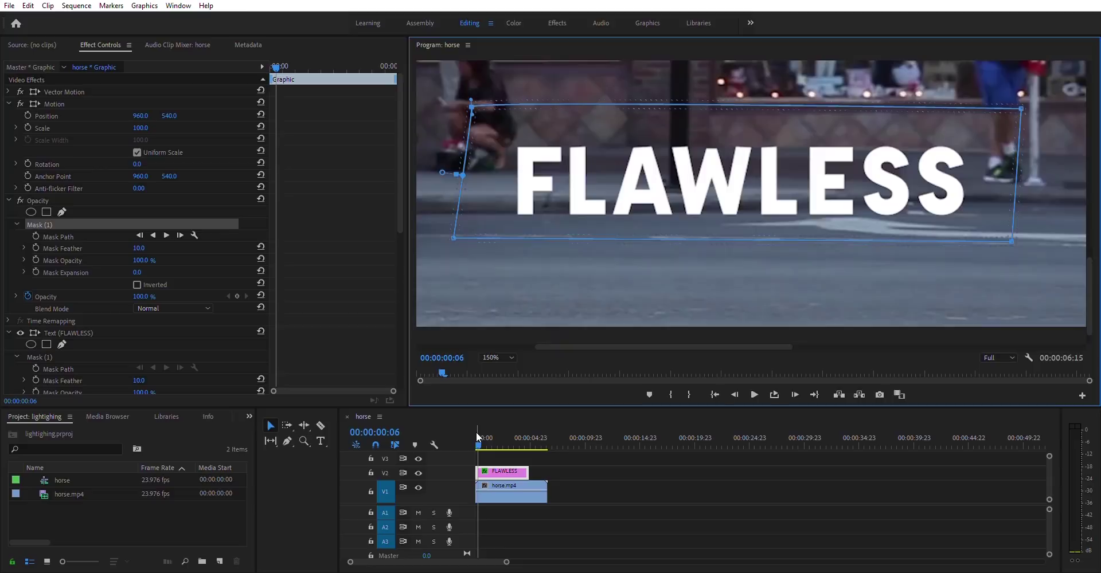
Step: Preview the horse passing the text, and enable Mask Path keyframing for the text's opacity mask at 00:00:00:00
{"action": "key", "text": "space"}
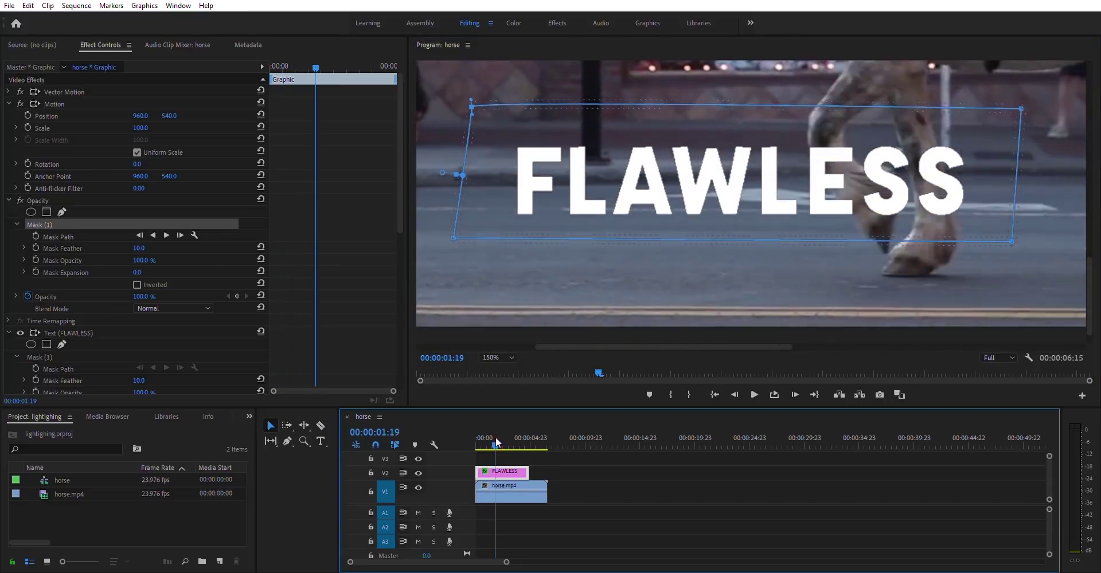
{"action": "left_click_drag", "start_coordinate": [493, 438], "coordinate": [473, 445]}
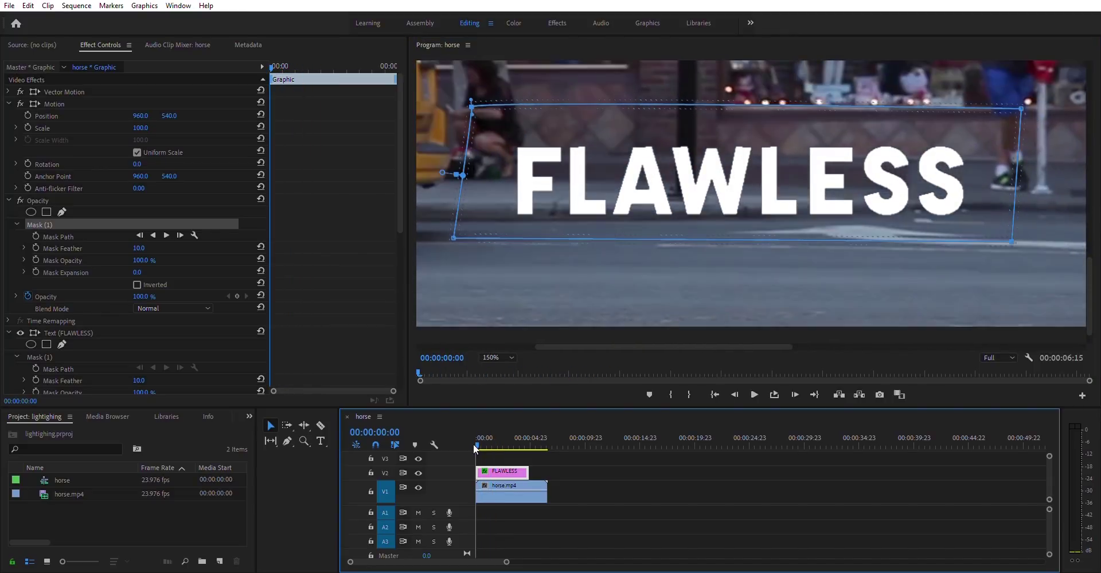
{"action": "left_click", "coordinate": [36, 237]}
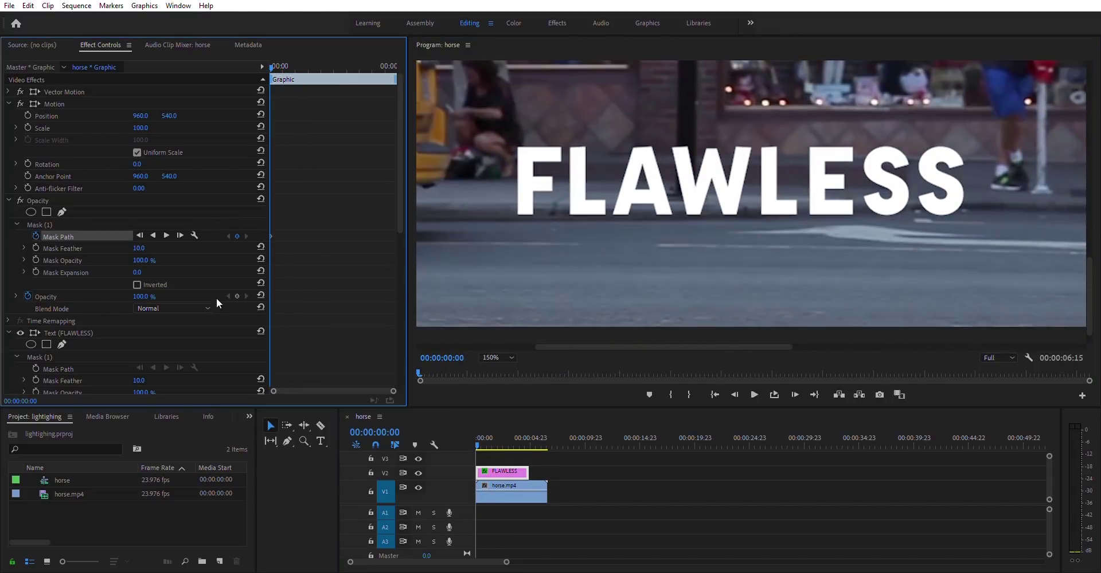
Step: At 00:00:01:12, reshape the right edge of the FLAWLESS text's opacity mask to follow the horse's front leg
{"action": "left_click", "coordinate": [79, 225]}
{"action": "left_click_drag", "start_coordinate": [477, 441], "coordinate": [495, 438]}
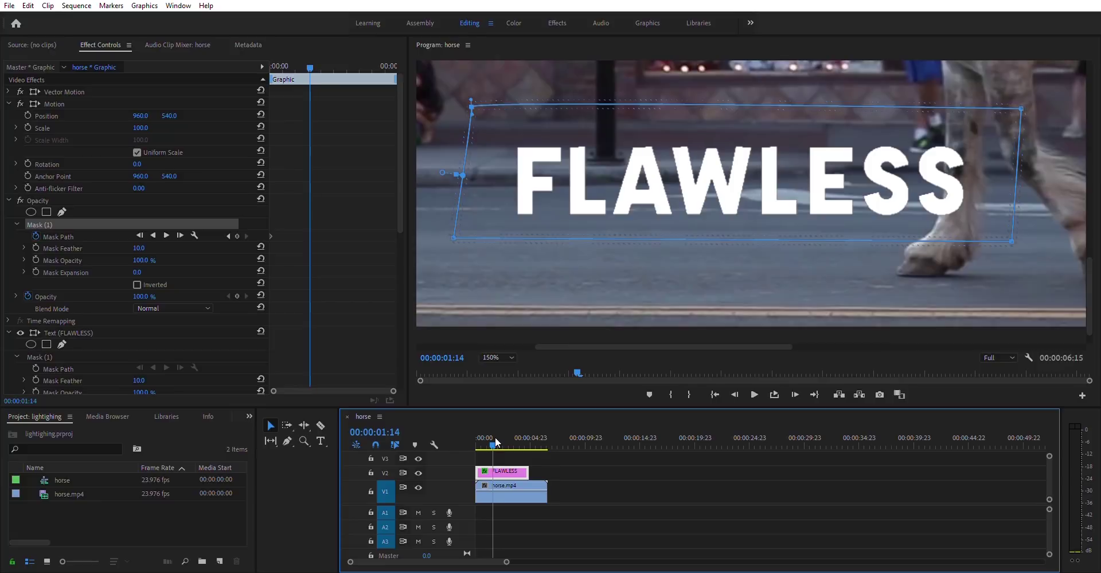
{"action": "key", "text": "Left"}
{"action": "key", "text": "Left"}
{"action": "left_click_drag", "start_coordinate": [1021, 108], "coordinate": [937, 107]}
{"action": "left_click_drag", "start_coordinate": [970, 164], "coordinate": [955, 166]}
{"action": "left_click_drag", "start_coordinate": [938, 107], "coordinate": [962, 109]}
{"action": "left_click_drag", "start_coordinate": [982, 201], "coordinate": [949, 204]}
{"action": "left_click_drag", "start_coordinate": [1011, 241], "coordinate": [937, 242]}
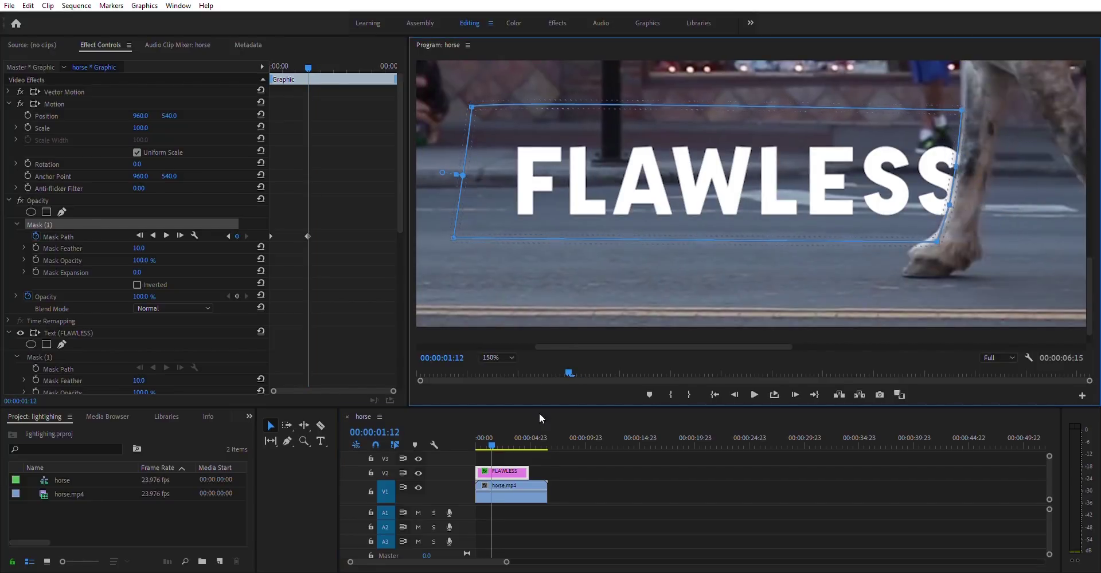
Step: Keyframe the text mask at two further points, pulling its right corners and edge inward along the advancing horse leg
{"action": "left_click_drag", "start_coordinate": [492, 445], "coordinate": [495, 445]}
{"action": "left_click_drag", "start_coordinate": [962, 109], "coordinate": [826, 108]}
{"action": "left_click_drag", "start_coordinate": [949, 205], "coordinate": [845, 201]}
{"action": "left_click_drag", "start_coordinate": [937, 242], "coordinate": [865, 235]}
{"action": "left_click_drag", "start_coordinate": [494, 445], "coordinate": [497, 445]}
{"action": "left_click_drag", "start_coordinate": [826, 108], "coordinate": [752, 107]}
{"action": "left_click_drag", "start_coordinate": [864, 235], "coordinate": [719, 234]}
Step: From 00:00:02:05 onward, keyframe the mask's upper-right corner progressively leftward across the remaining letters, following the horse's leg
{"action": "left_click_drag", "start_coordinate": [497, 444], "coordinate": [499, 445]}
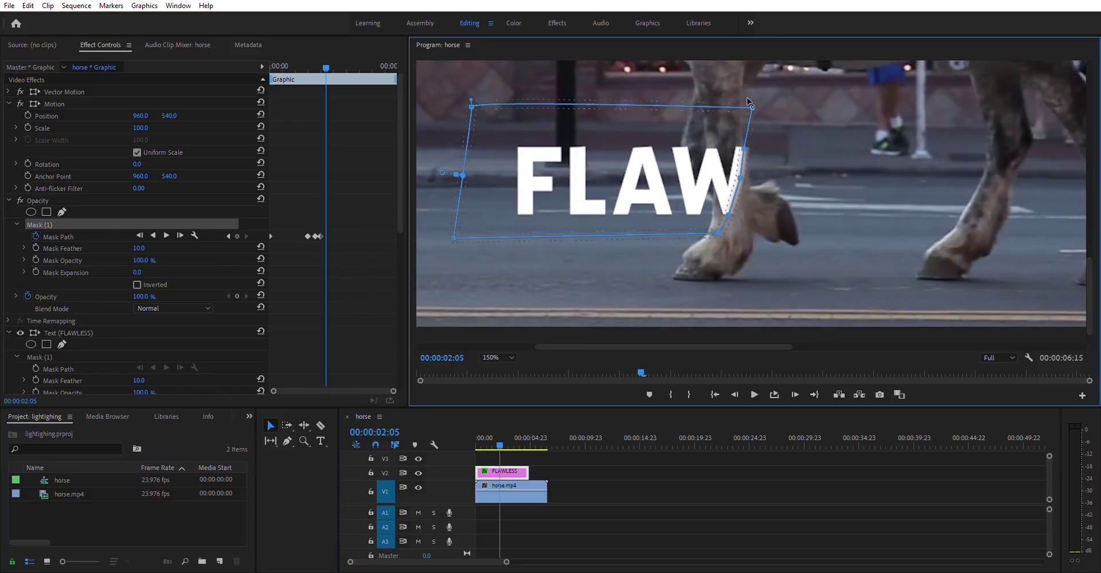
{"action": "left_click_drag", "start_coordinate": [752, 107], "coordinate": [694, 108]}
{"action": "left_click_drag", "start_coordinate": [499, 445], "coordinate": [501, 444]}
{"action": "left_click_drag", "start_coordinate": [694, 107], "coordinate": [593, 106]}
{"action": "left_click_drag", "start_coordinate": [500, 445], "coordinate": [503, 444]}
{"action": "left_click_drag", "start_coordinate": [593, 107], "coordinate": [543, 113]}
{"action": "left_click_drag", "start_coordinate": [503, 444], "coordinate": [504, 445]}
{"action": "left_click_drag", "start_coordinate": [544, 113], "coordinate": [511, 114]}
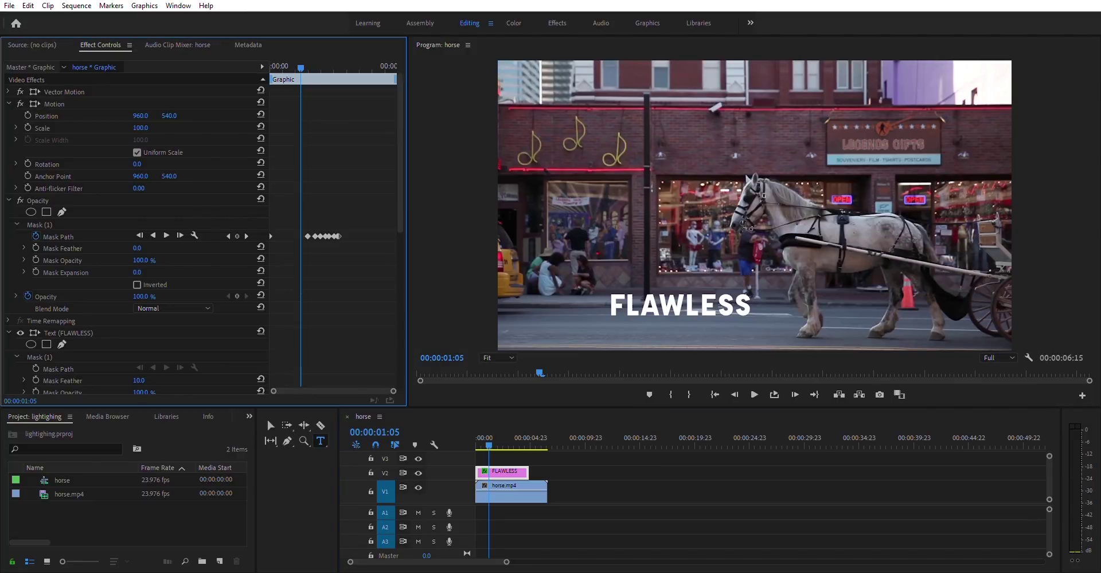
Step: Set the text mask's feather to 10 and play the horse sequence from the start to preview the reveal
{"action": "left_click_drag", "start_coordinate": [137, 248], "coordinate": [177, 248]}
{"action": "left_click_drag", "start_coordinate": [493, 438], "coordinate": [466, 445]}
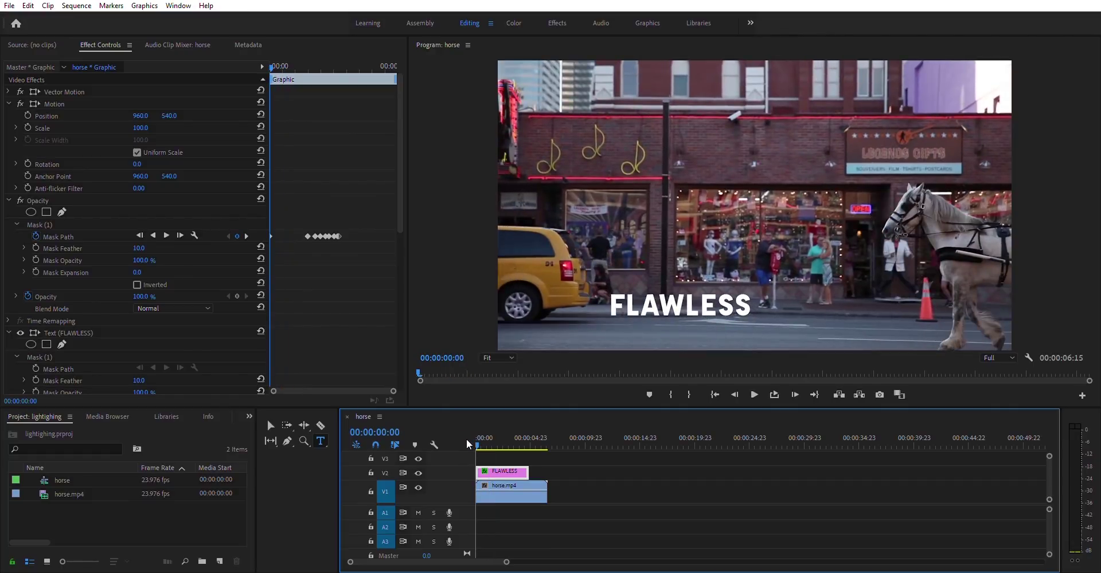
{"action": "key", "text": "space"}
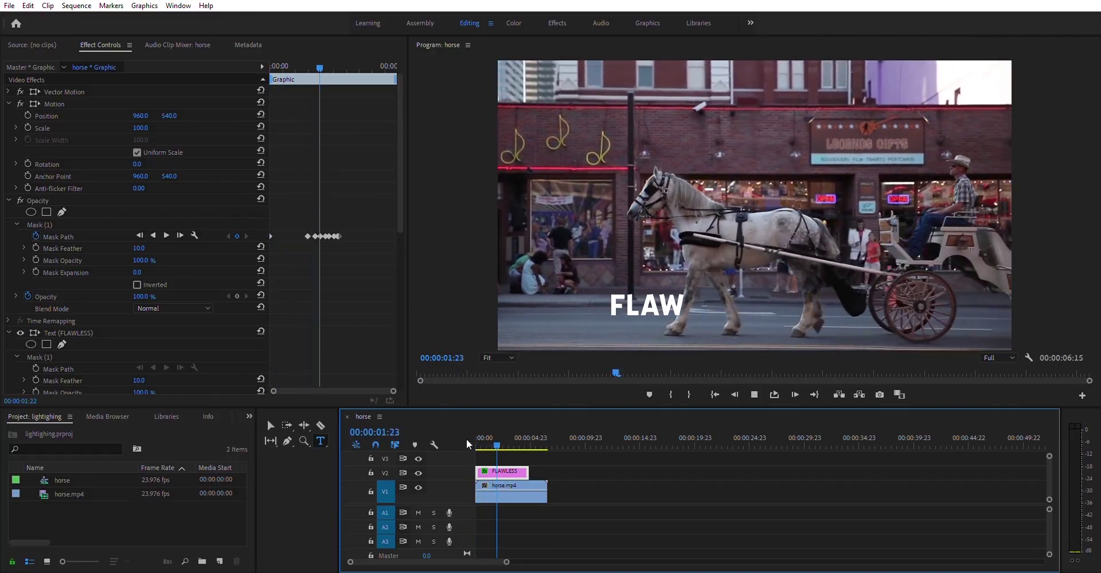
{"action": "key", "text": "space"}
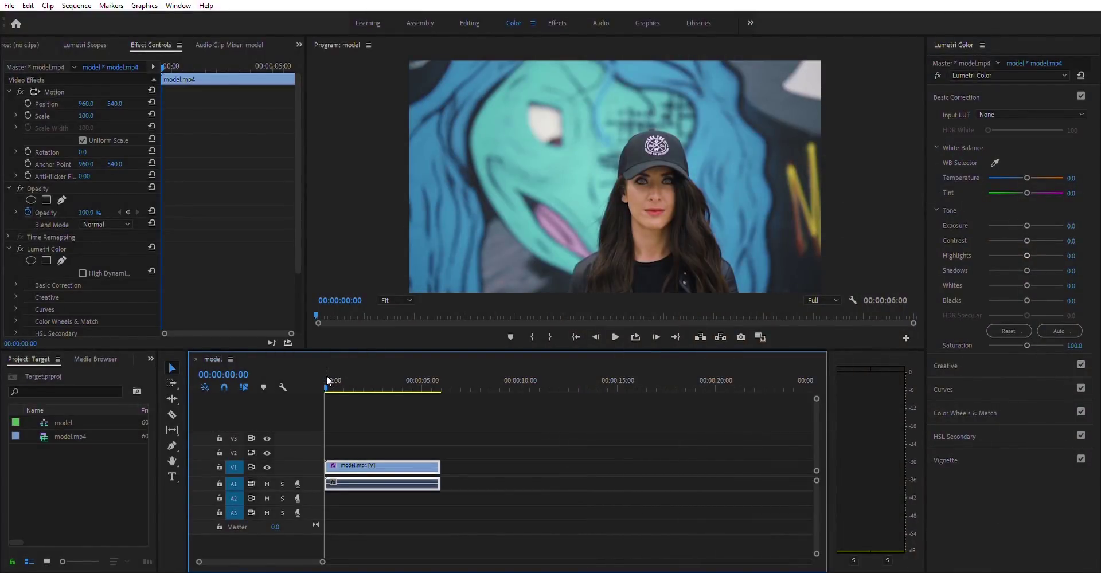
Step: At the start of the model clip, raise the Lumetri exposure to 1.2 and the highlights to 22.7
{"action": "mouse_move", "coordinate": [327, 381]}
{"action": "left_mouse_down"}
{"action": "mouse_move", "coordinate": [370, 376]}
{"action": "mouse_move", "coordinate": [313, 381]}
{"action": "mouse_move", "coordinate": [345, 381]}
{"action": "mouse_move", "coordinate": [322, 386]}
{"action": "left_mouse_up"}
{"action": "left_click_drag", "start_coordinate": [1027, 215], "coordinate": [1031, 215]}
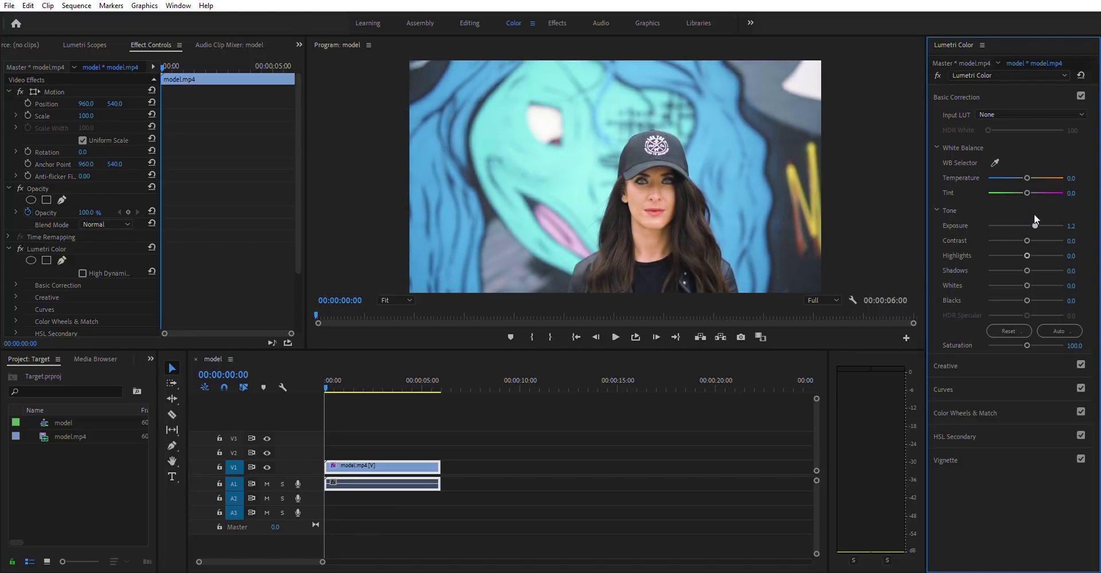
{"action": "left_click_drag", "start_coordinate": [1028, 247], "coordinate": [1032, 247]}
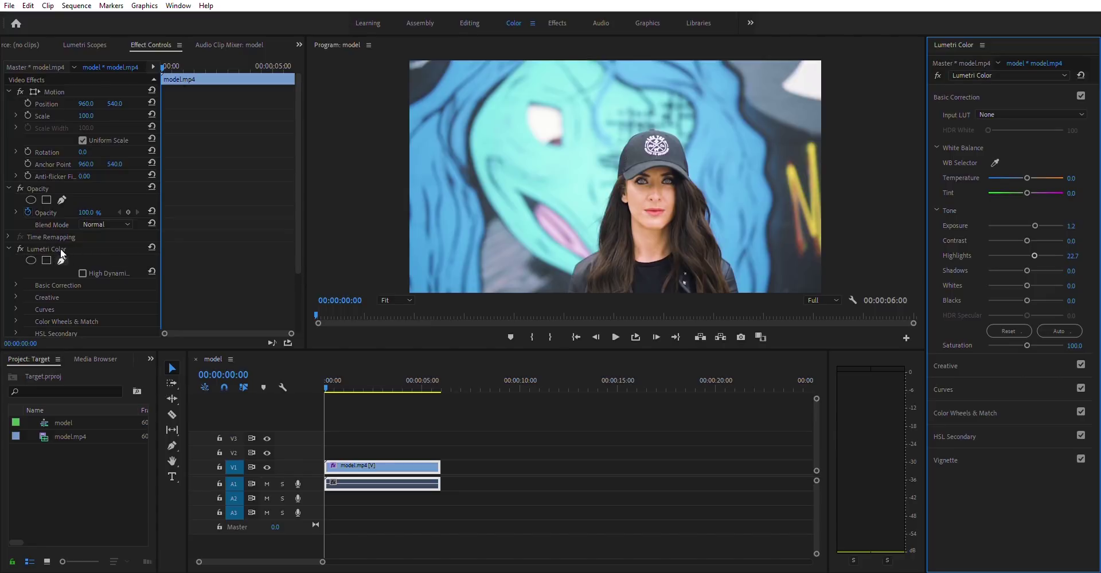
Step: Draw a closed Pen mask around the model's face to limit the Lumetri Color effect to it
{"action": "left_click", "coordinate": [624, 177]}
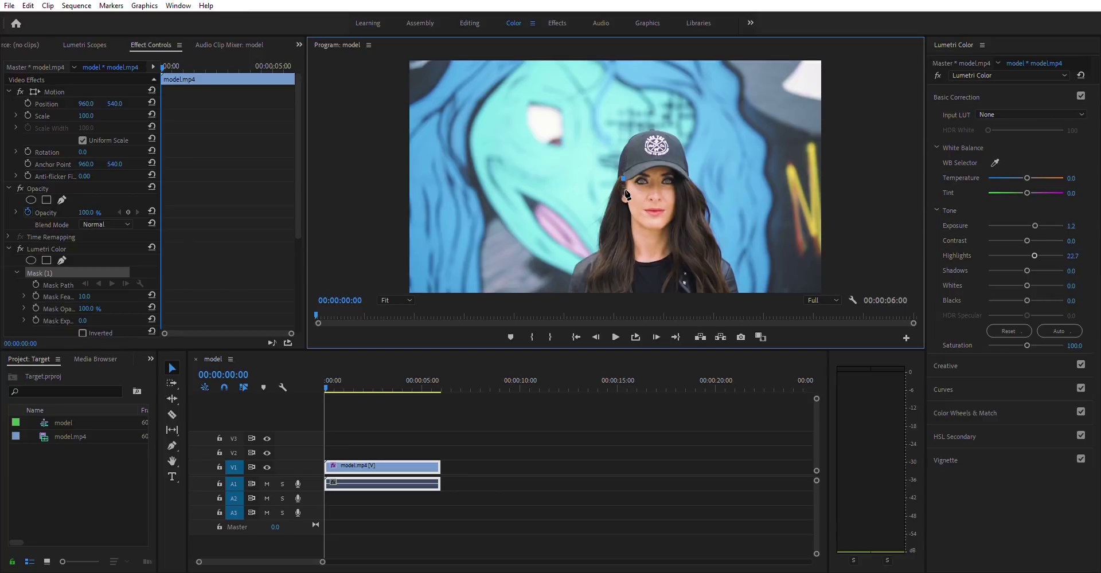
{"action": "left_click", "coordinate": [638, 223]}
{"action": "left_click", "coordinate": [657, 231]}
{"action": "left_click", "coordinate": [678, 188]}
{"action": "left_click", "coordinate": [674, 169]}
{"action": "left_click", "coordinate": [651, 167]}
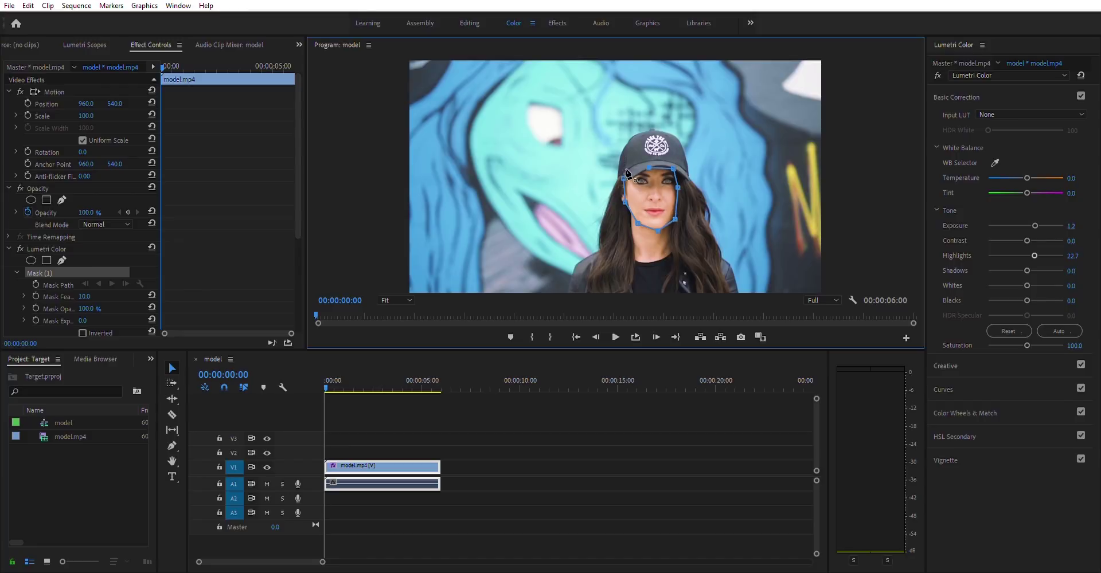
{"action": "left_click", "coordinate": [625, 173]}
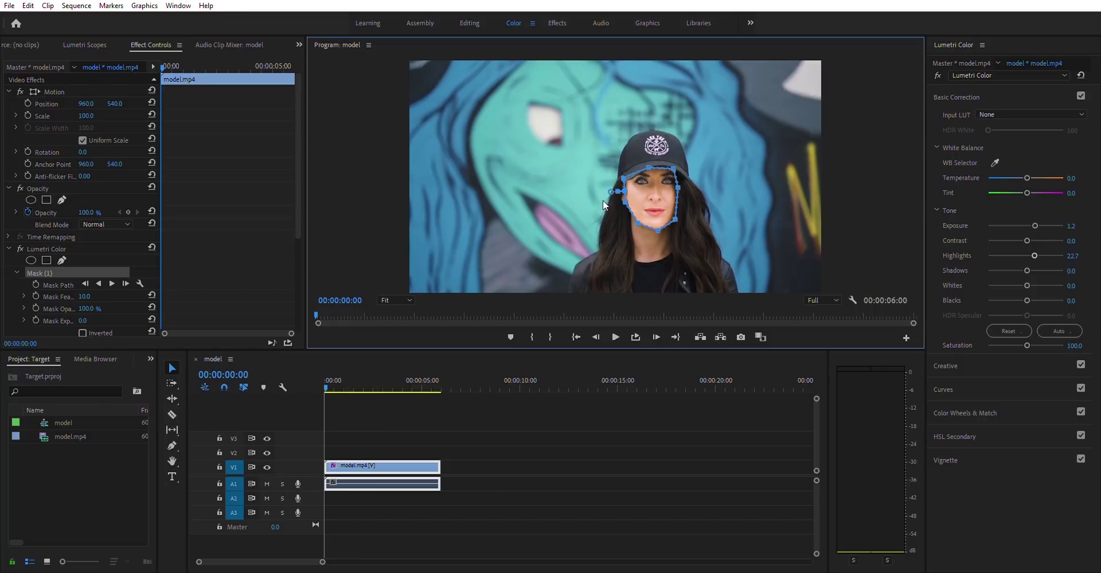
Step: Set the face mask's feather to 22 and track the mask forward from the start of the clip
{"action": "left_click", "coordinate": [94, 284]}
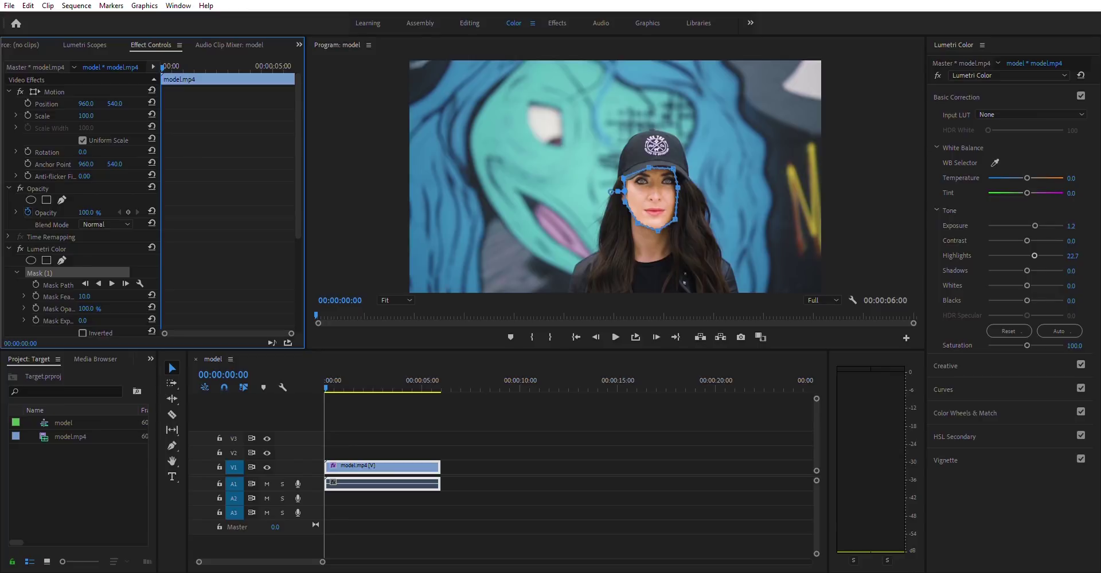
{"action": "left_click_drag", "start_coordinate": [84, 296], "coordinate": [119, 296]}
{"action": "mouse_move", "coordinate": [328, 381]}
{"action": "left_mouse_down"}
{"action": "mouse_move", "coordinate": [343, 383]}
{"action": "mouse_move", "coordinate": [322, 386]}
{"action": "left_mouse_up"}
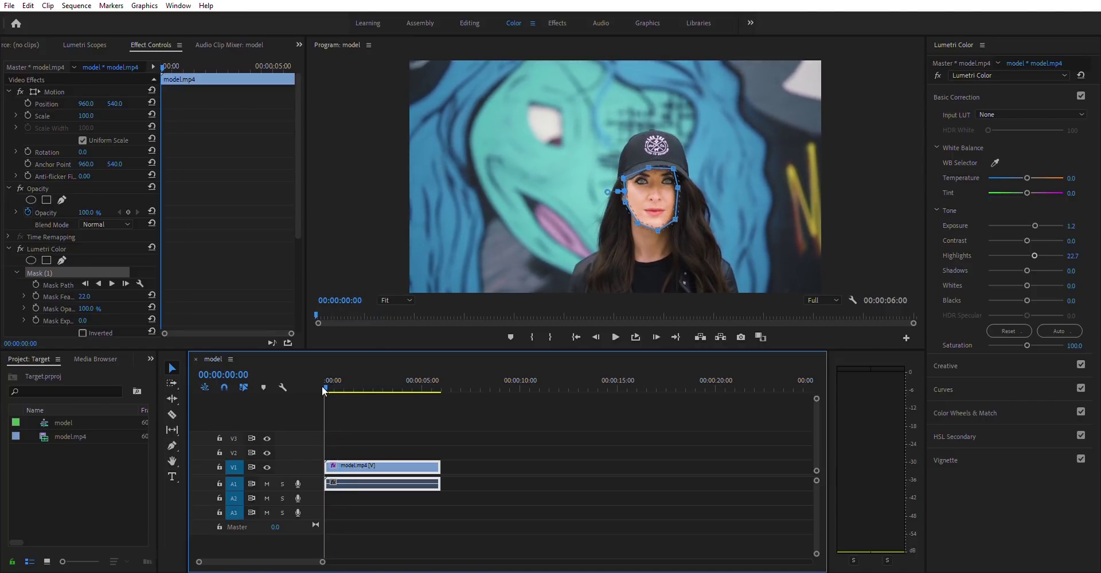
{"action": "left_click", "coordinate": [112, 284]}
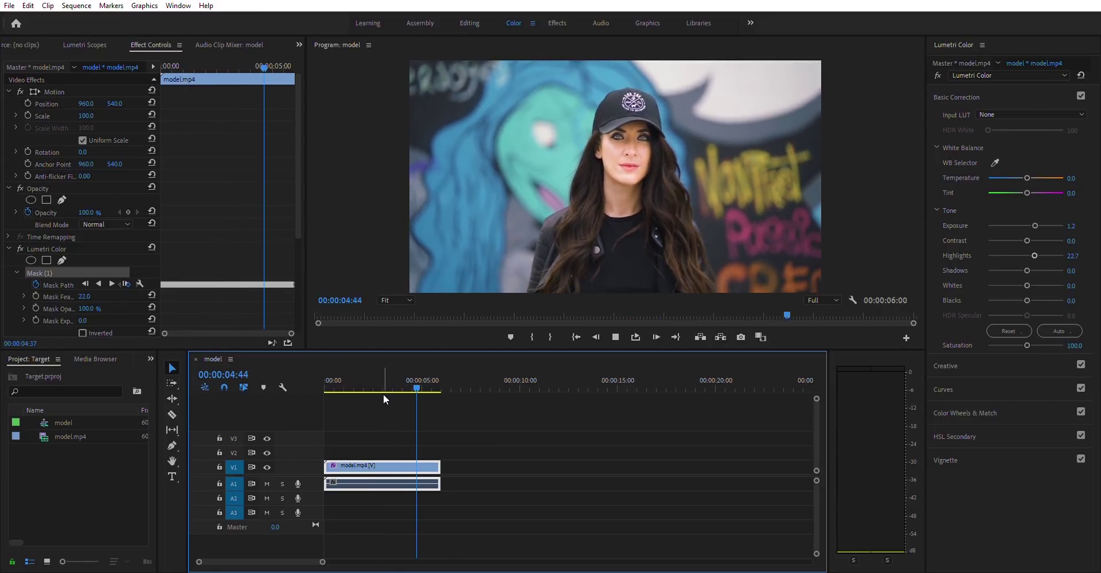
Step: Play the model clip from the start and toggle the Lumetri Color effect to compare the face's brightness
{"action": "key", "text": "space"}
{"action": "left_click_drag", "start_coordinate": [404, 376], "coordinate": [319, 394]}
{"action": "key", "text": "space"}
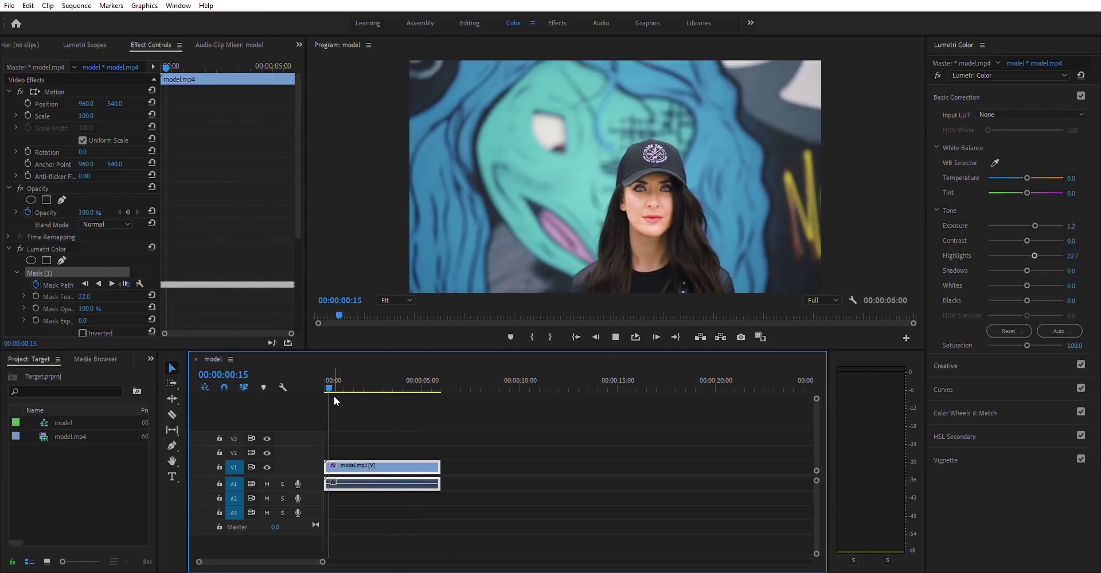
{"action": "left_click", "coordinate": [18, 244]}
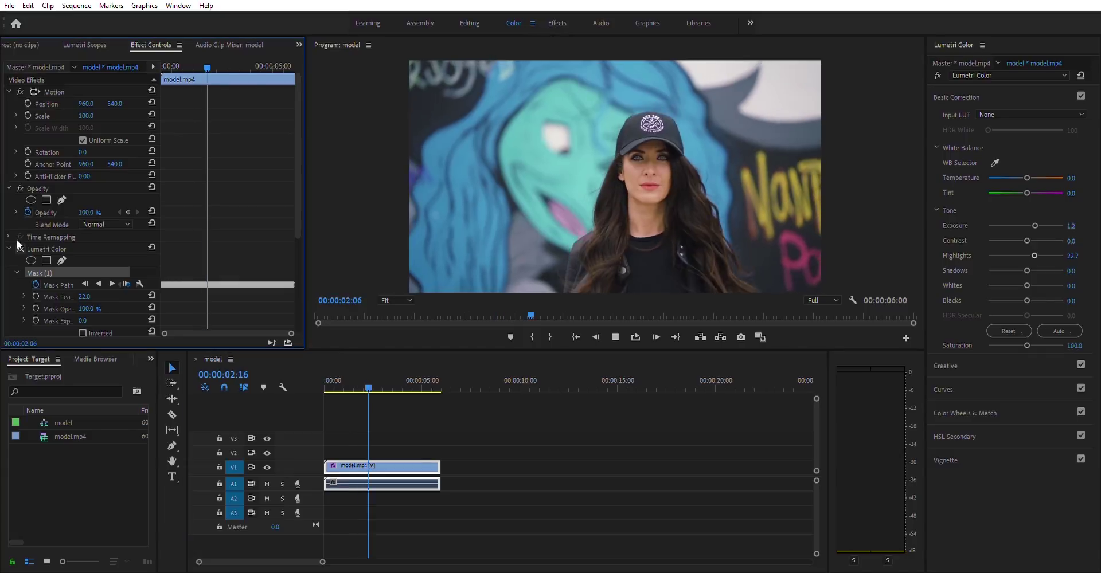